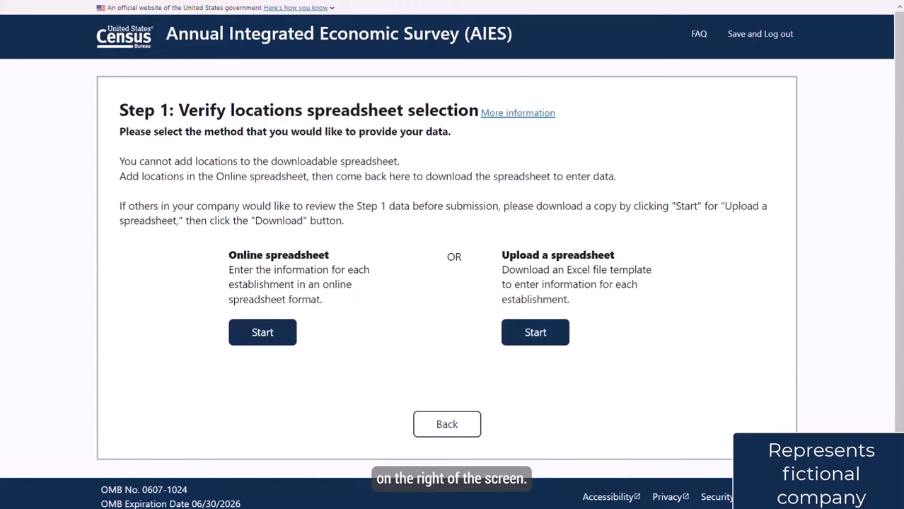
Choose the spreadsheet upload method for Step 1 and download the Annual Integrated Economic Survey (AIES) template.
{"action": "left_click", "coordinate": [541, 343]}
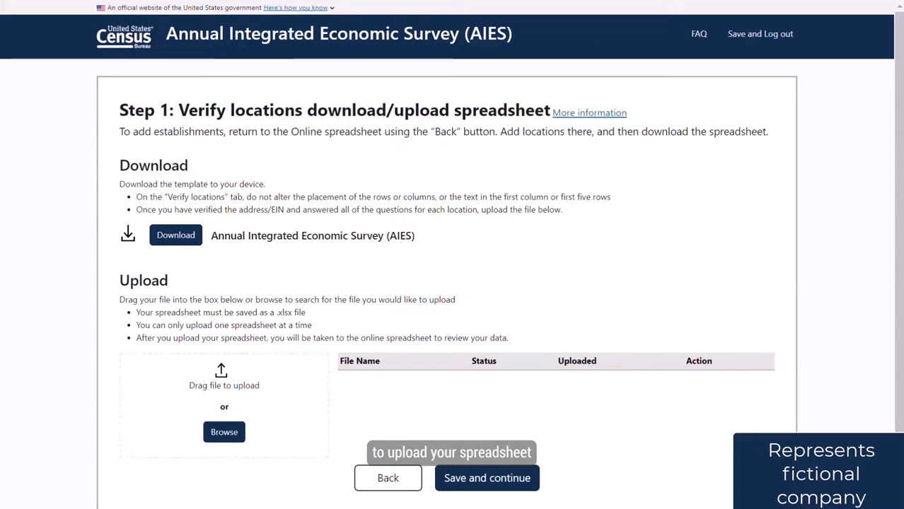
{"action": "left_click", "coordinate": [165, 233]}
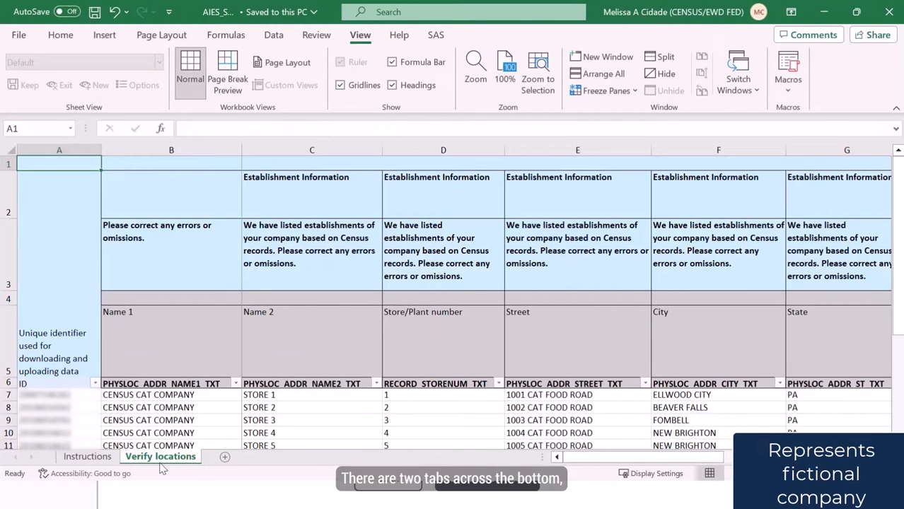
In Excel, view the Instructions sheet and look through the company's full list of locations on the Verify locations sheet.
{"action": "left_click", "coordinate": [85, 458]}
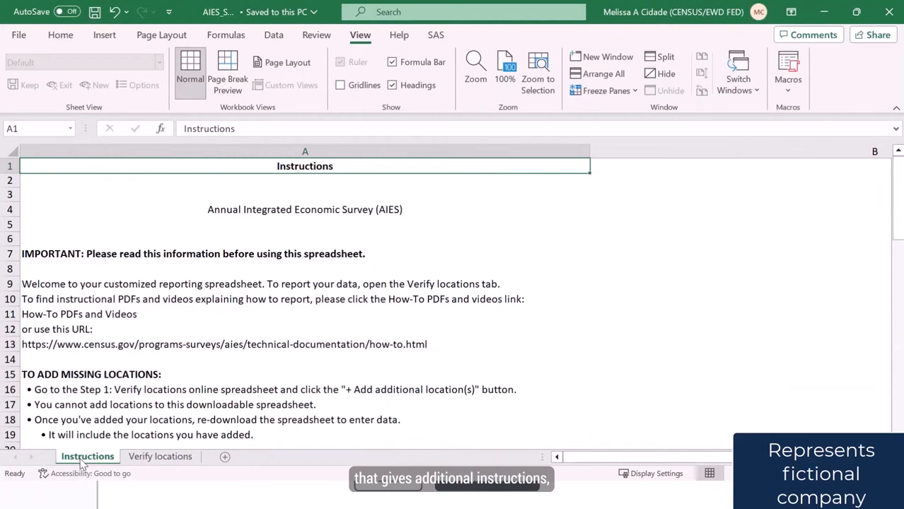
{"action": "left_click", "coordinate": [161, 459]}
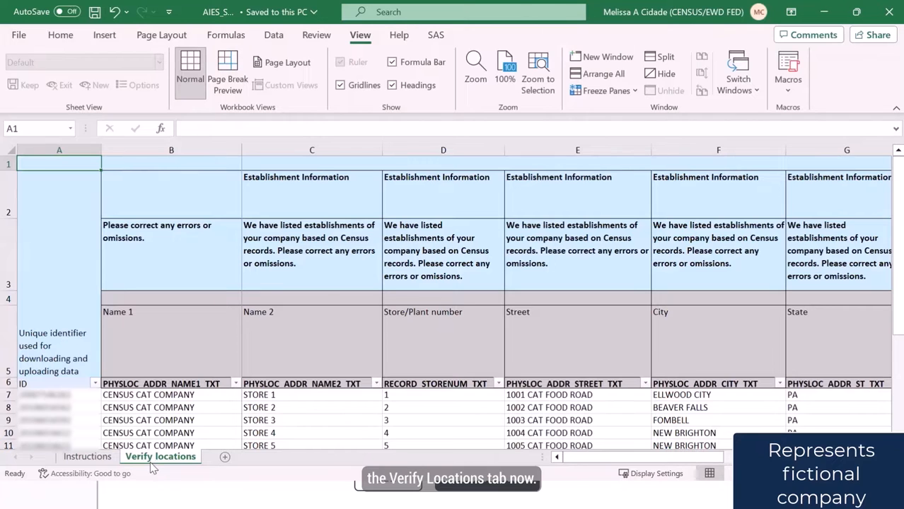
{"action": "scroll", "coordinate": [244, 260], "scroll_direction": "down", "scroll_amount": 3}
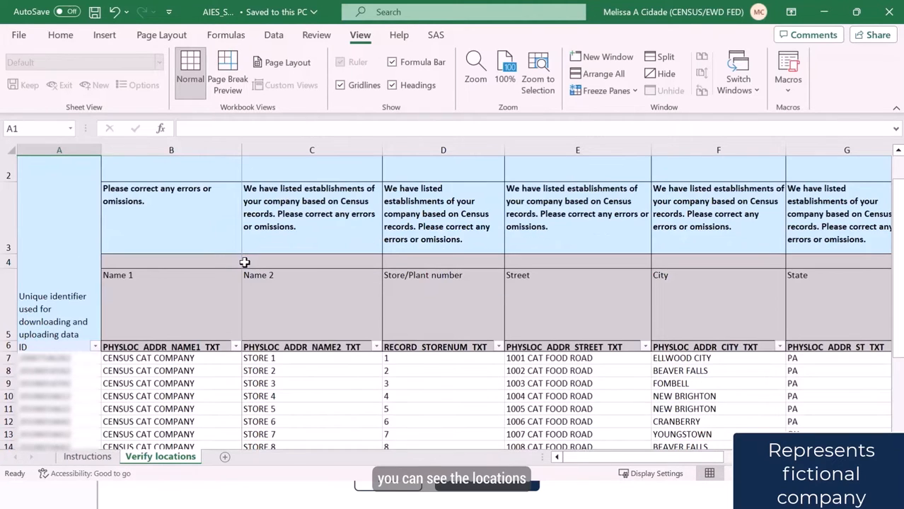
{"action": "scroll", "coordinate": [244, 262], "scroll_direction": "down", "scroll_amount": 1}
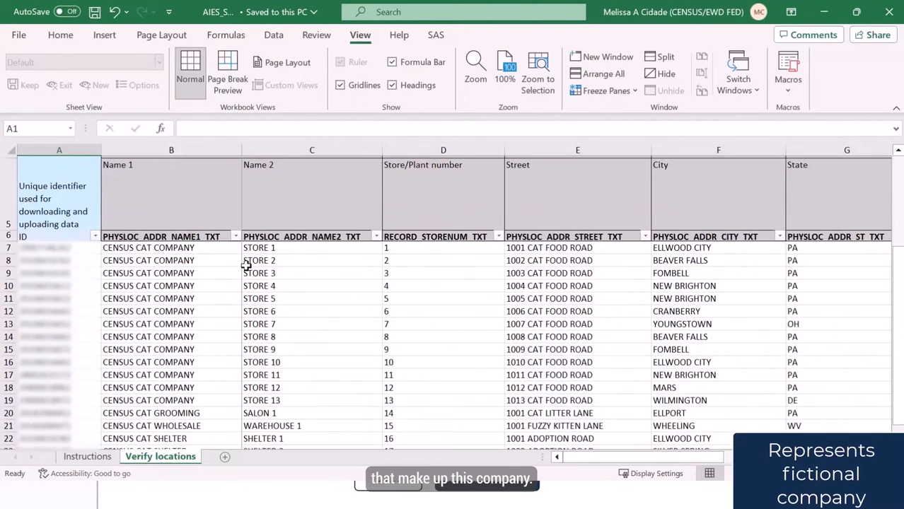
{"action": "scroll", "coordinate": [246, 265], "scroll_direction": "down", "scroll_amount": 2}
{"action": "scroll", "coordinate": [245, 265], "scroll_direction": "down", "scroll_amount": 1}
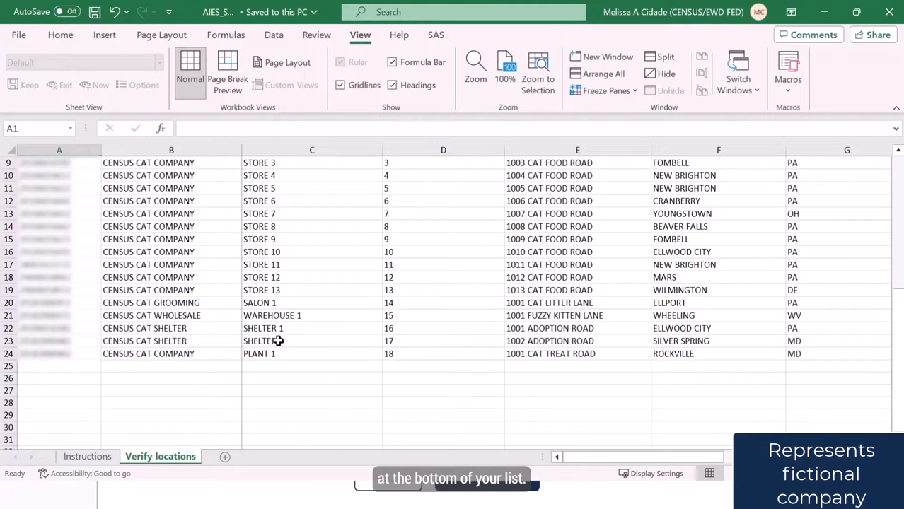
{"action": "scroll", "coordinate": [276, 343], "scroll_direction": "up", "scroll_amount": 3}
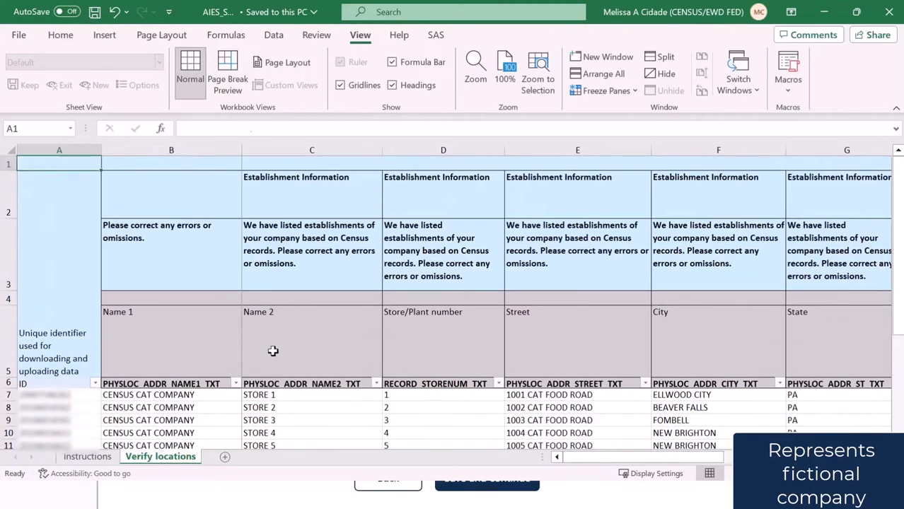
Examine the topic, question text and possible response values of the Operational Status Selection column.
{"action": "left_click_drag", "start_coordinate": [683, 458], "coordinate": [806, 463]}
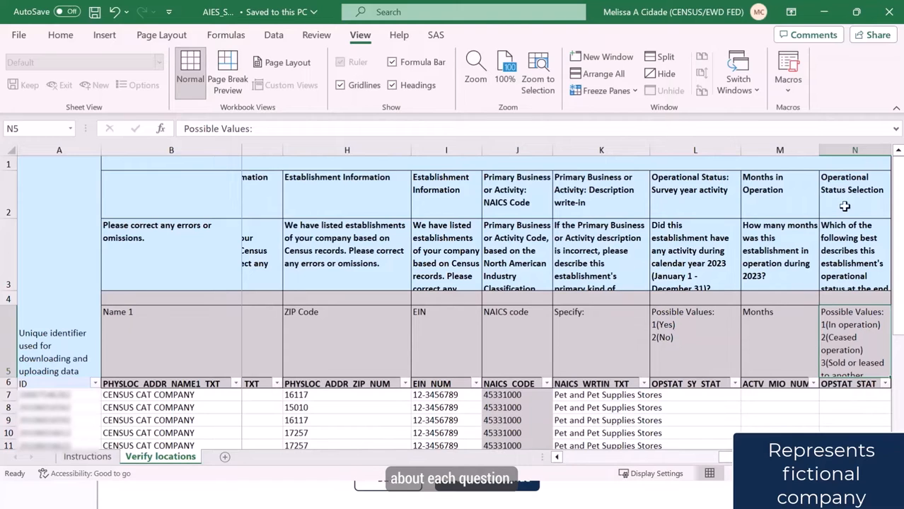
{"action": "left_click", "coordinate": [847, 197]}
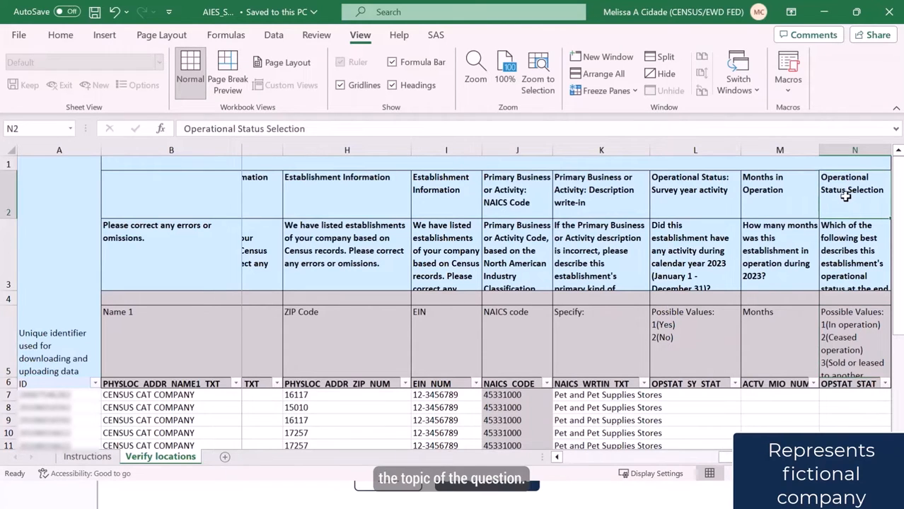
{"action": "left_click", "coordinate": [848, 258]}
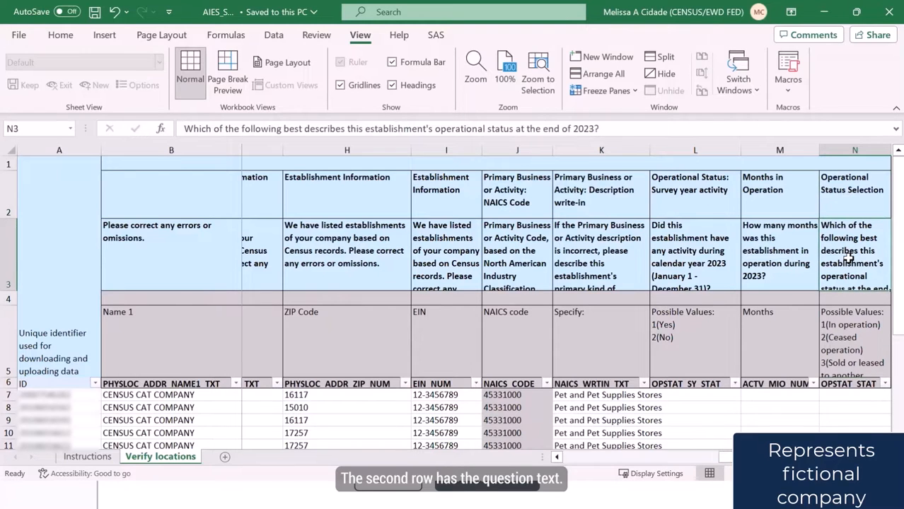
{"action": "left_click", "coordinate": [849, 331]}
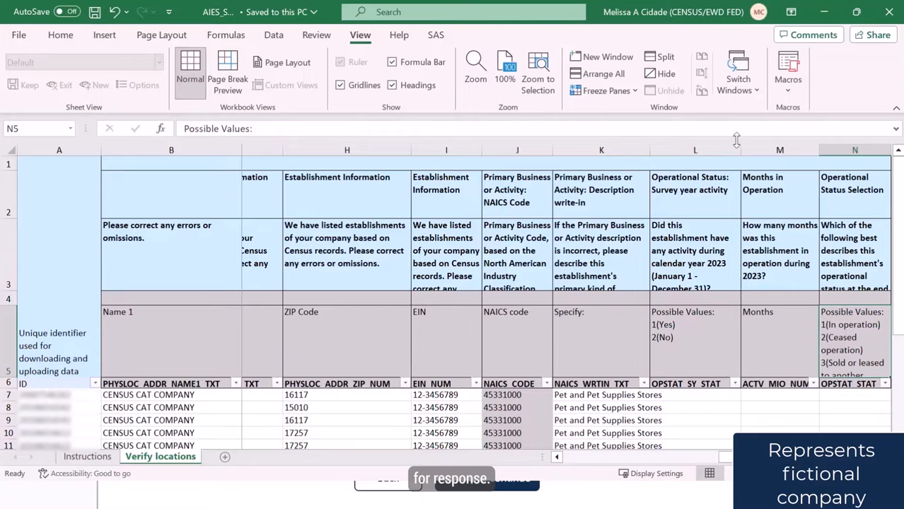
{"action": "mouse_move", "coordinate": [736, 140]}
{"action": "left_mouse_down"}
{"action": "mouse_move", "coordinate": [729, 189]}
{"action": "mouse_move", "coordinate": [730, 132]}
{"action": "left_mouse_up"}
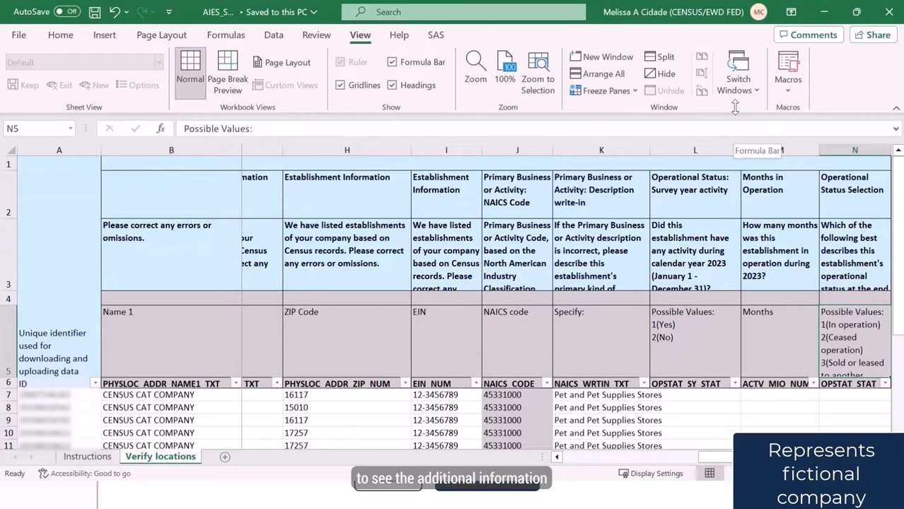
{"action": "left_click_drag", "start_coordinate": [701, 458], "coordinate": [683, 458]}
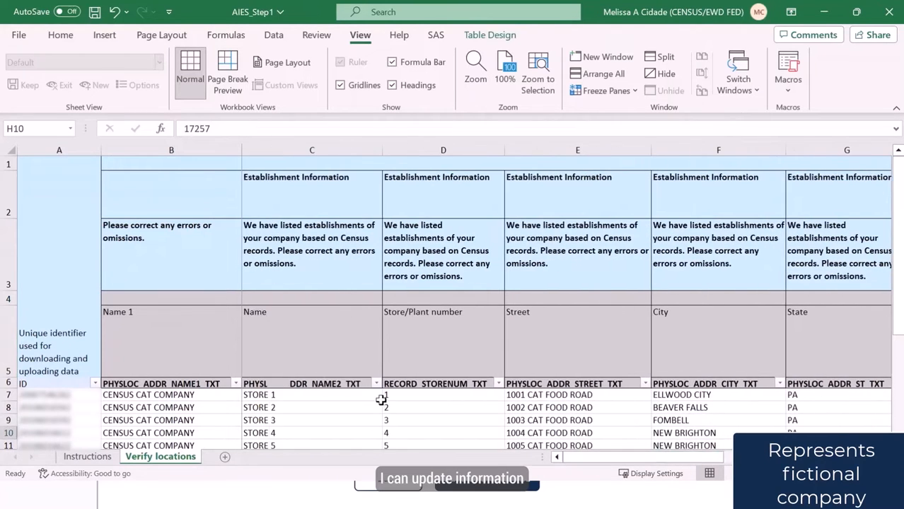
Set the ZIP code of Store 3 in Fombell to 16123.
{"action": "scroll", "coordinate": [381, 402], "scroll_direction": "down", "scroll_amount": 1}
{"action": "scroll", "coordinate": [382, 402], "scroll_direction": "down", "scroll_amount": 1}
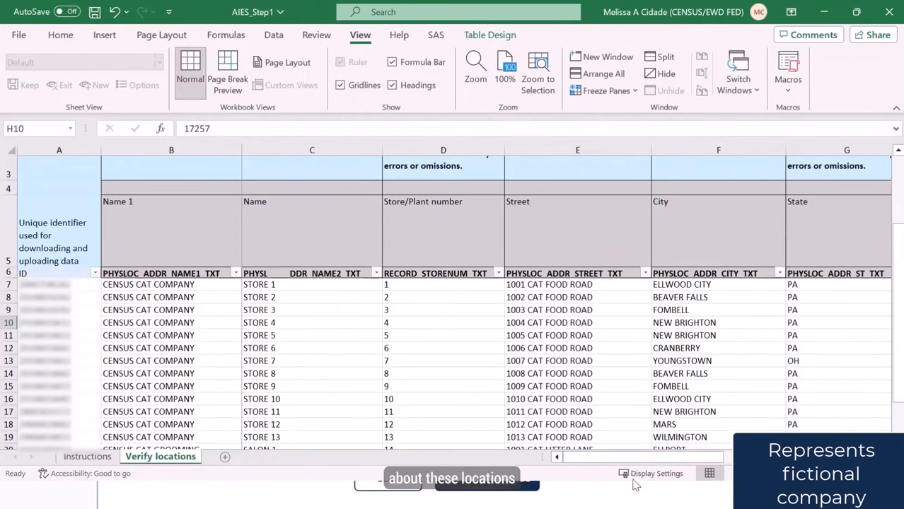
{"action": "left_click_drag", "start_coordinate": [632, 461], "coordinate": [664, 460]}
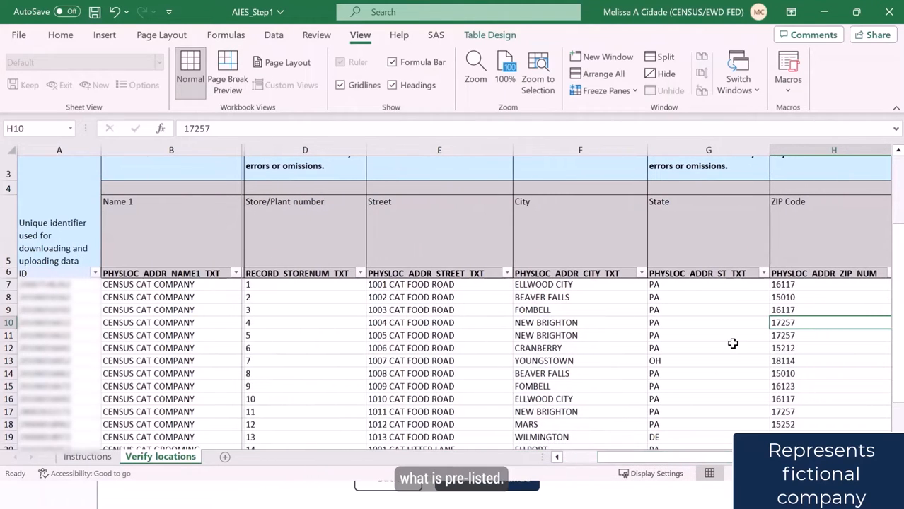
{"action": "left_click", "coordinate": [785, 309]}
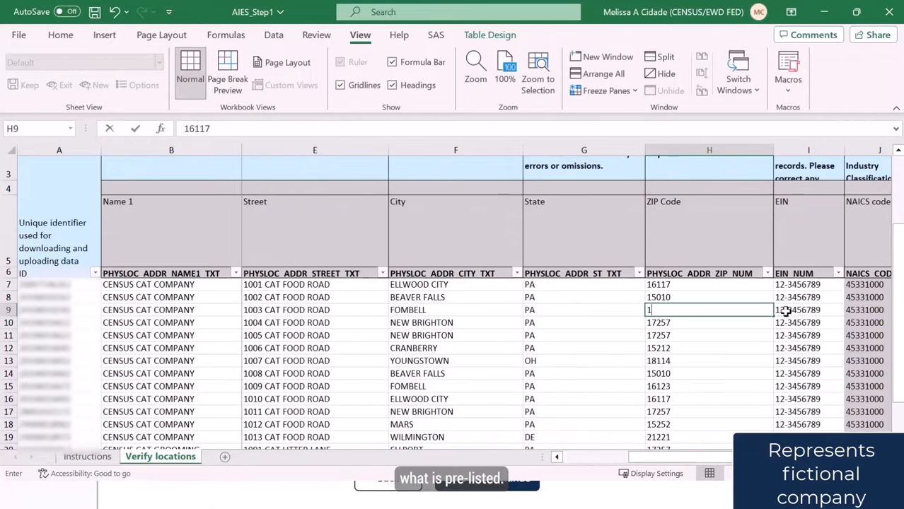
{"action": "type", "text": "16123"}
{"action": "key", "text": "Tab"}
{"action": "key", "text": "Tab"}
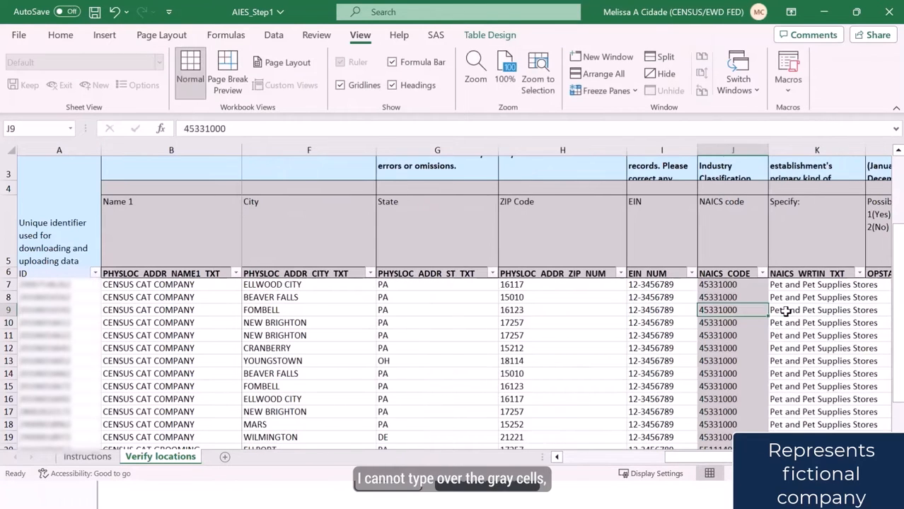
Try to overwrite the gray NAICS code cell of Store 3 with 1.
{"action": "key", "text": "Tab"}
{"action": "key", "text": "shift+Tab"}
{"action": "key", "text": "1"}
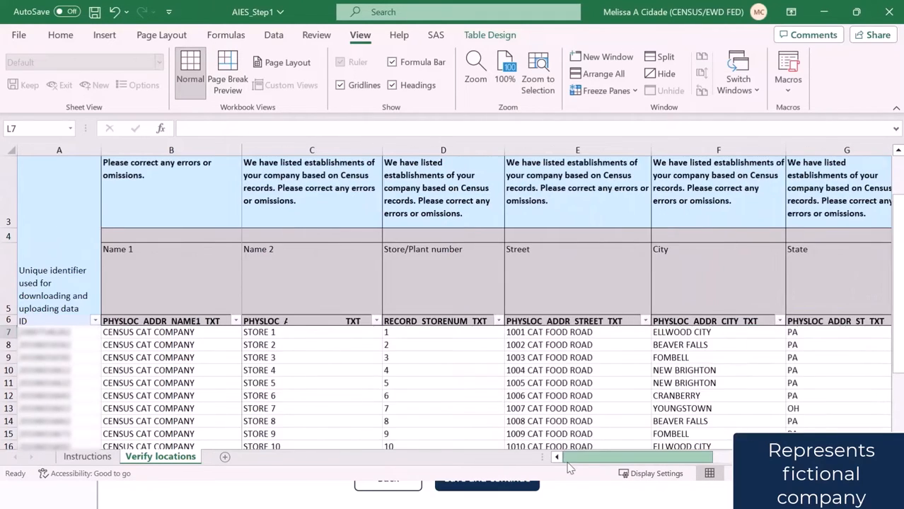
Review the survey year activity, months in operation and operational status answers for the listed locations.
{"action": "left_click_drag", "start_coordinate": [570, 459], "coordinate": [735, 460]}
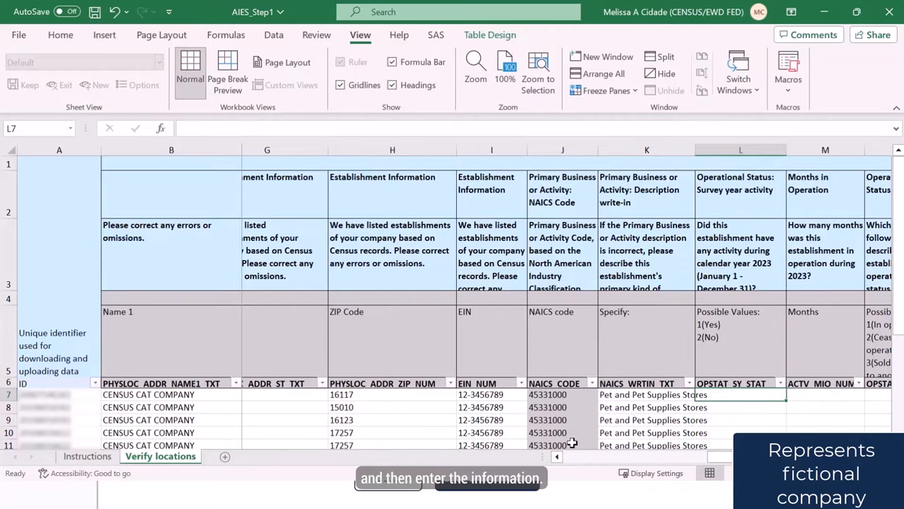
{"action": "key", "text": "Return"}
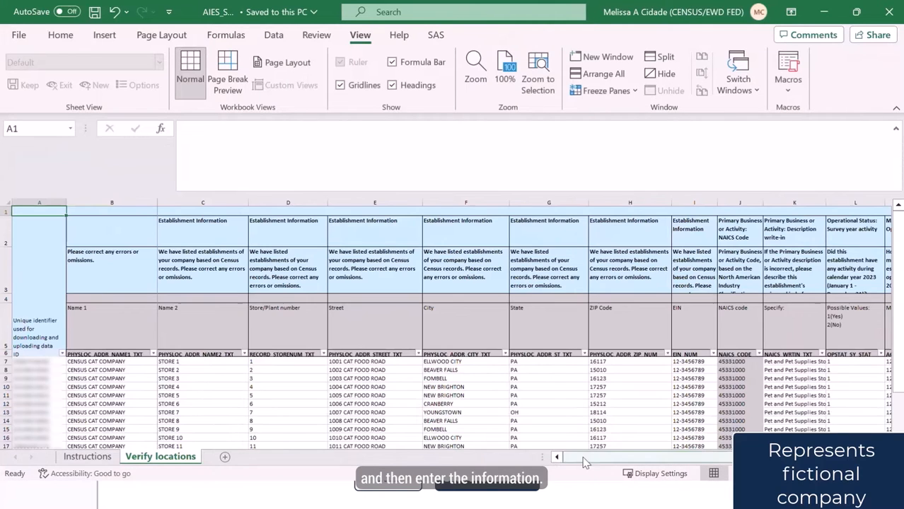
{"action": "left_click_drag", "start_coordinate": [581, 461], "coordinate": [704, 460]}
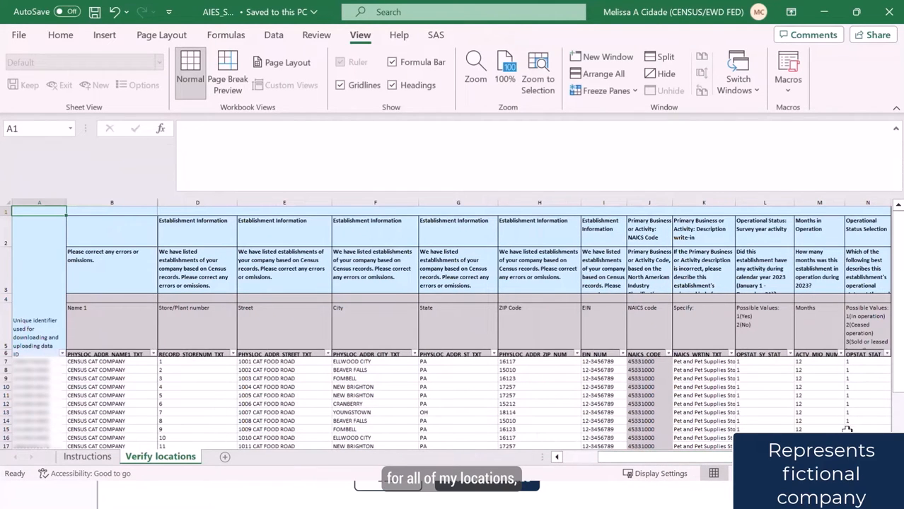
{"action": "scroll", "coordinate": [714, 374], "scroll_direction": "right", "scroll_amount": 2}
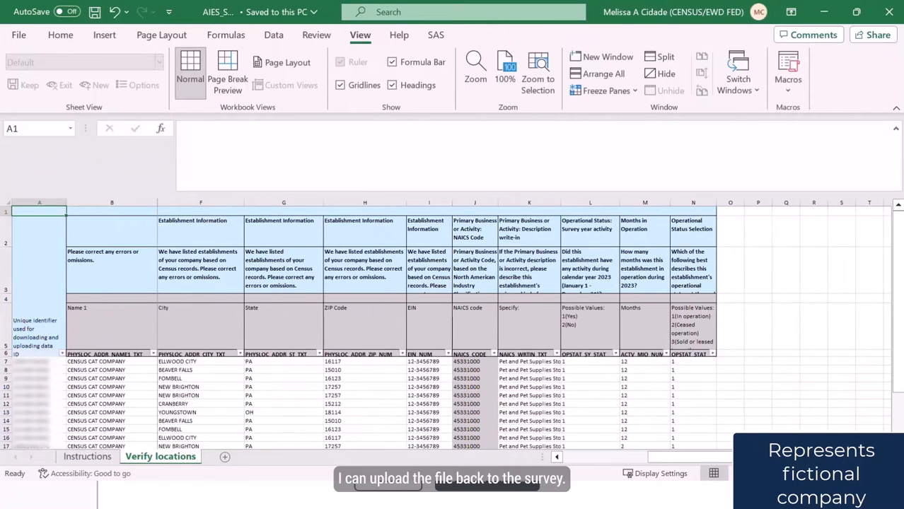
{"action": "scroll", "coordinate": [694, 372], "scroll_direction": "down", "scroll_amount": 1}
{"action": "scroll", "coordinate": [695, 371], "scroll_direction": "down", "scroll_amount": 2}
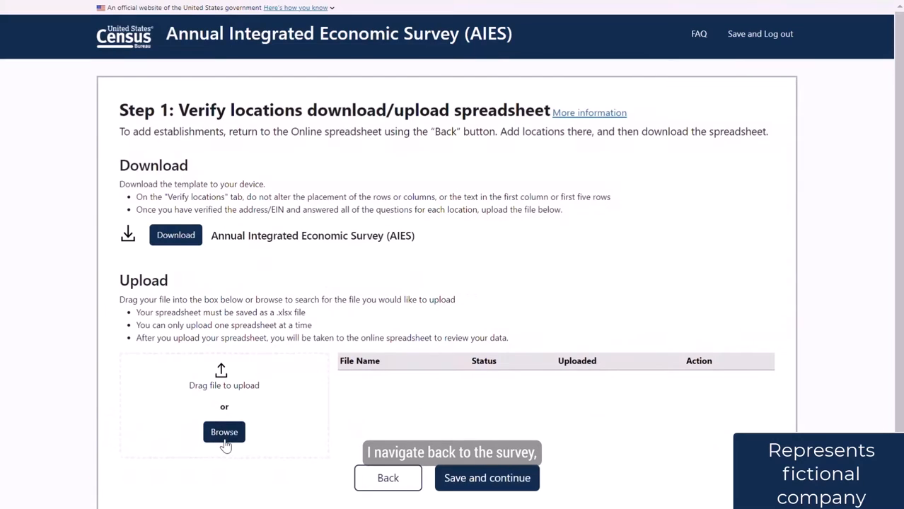
On the survey website, upload the AIES_Step1 spreadsheet from the AIES folder in Documents without running prechecks.
{"action": "left_click", "coordinate": [224, 433]}
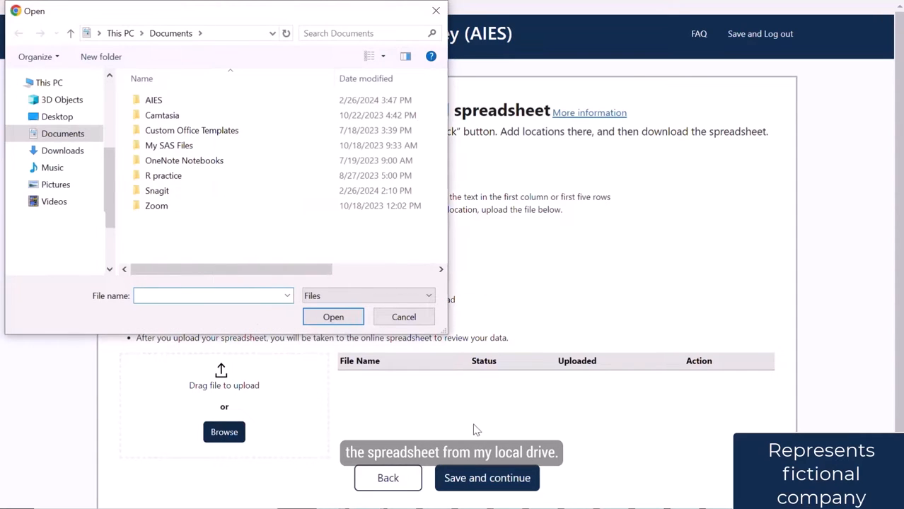
{"action": "double_click", "coordinate": [156, 100]}
{"action": "left_click", "coordinate": [162, 99]}
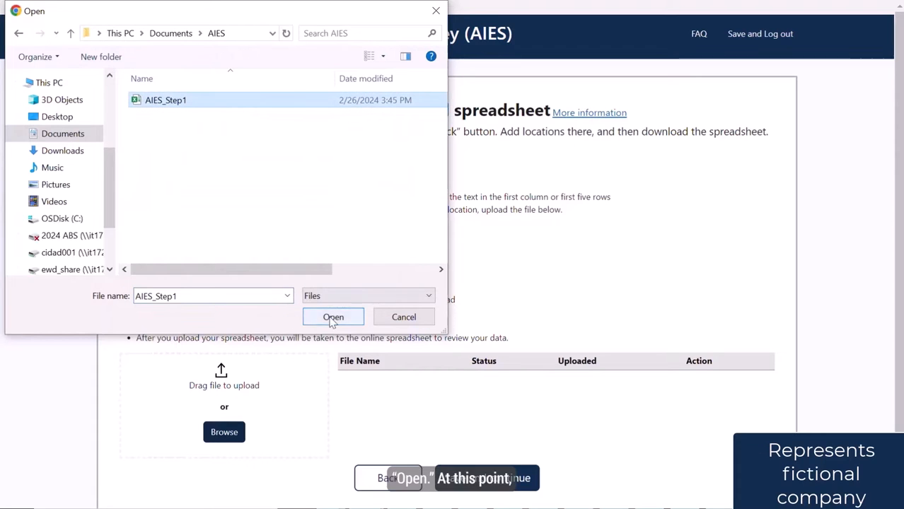
{"action": "left_click", "coordinate": [333, 317]}
{"action": "scroll", "coordinate": [436, 236], "scroll_direction": "down", "scroll_amount": 1}
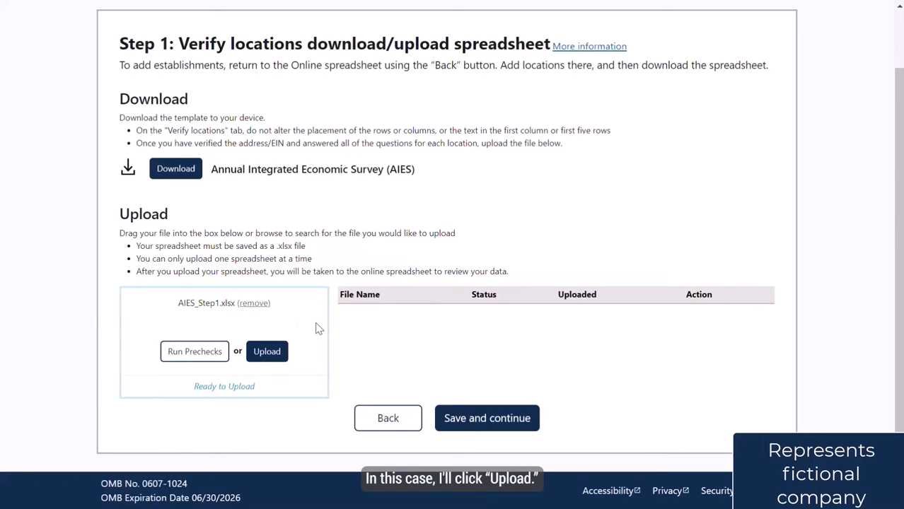
{"action": "left_click", "coordinate": [268, 351]}
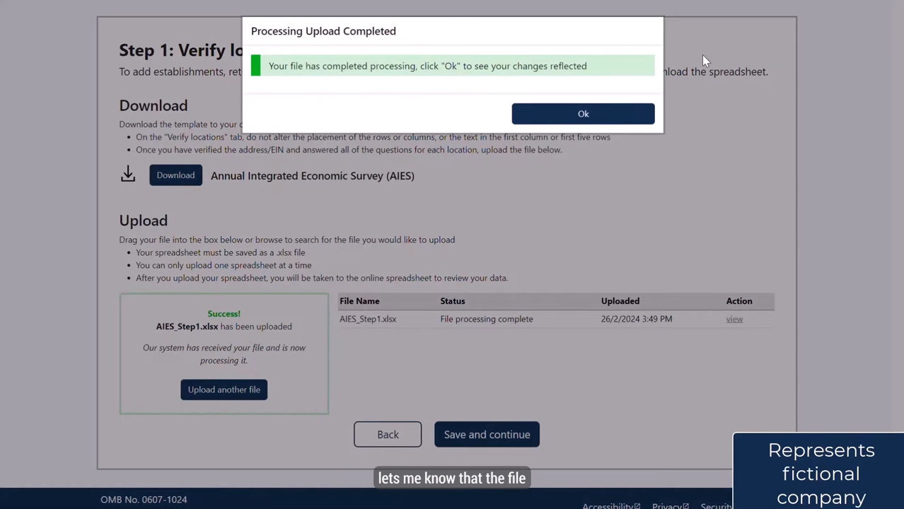
Acknowledge the completed file processing, then save and continue to the Step 1 online spreadsheet.
{"action": "left_click", "coordinate": [615, 117]}
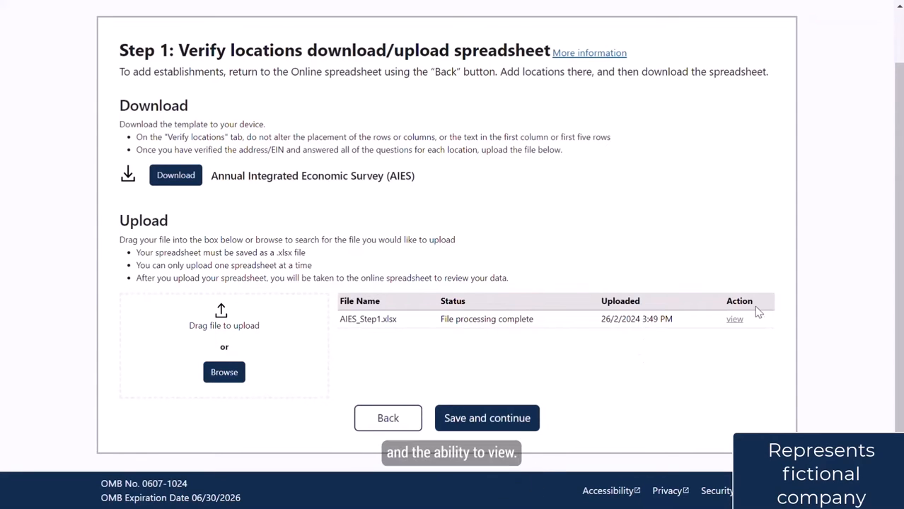
{"action": "scroll", "coordinate": [739, 388], "scroll_direction": "up", "scroll_amount": 2}
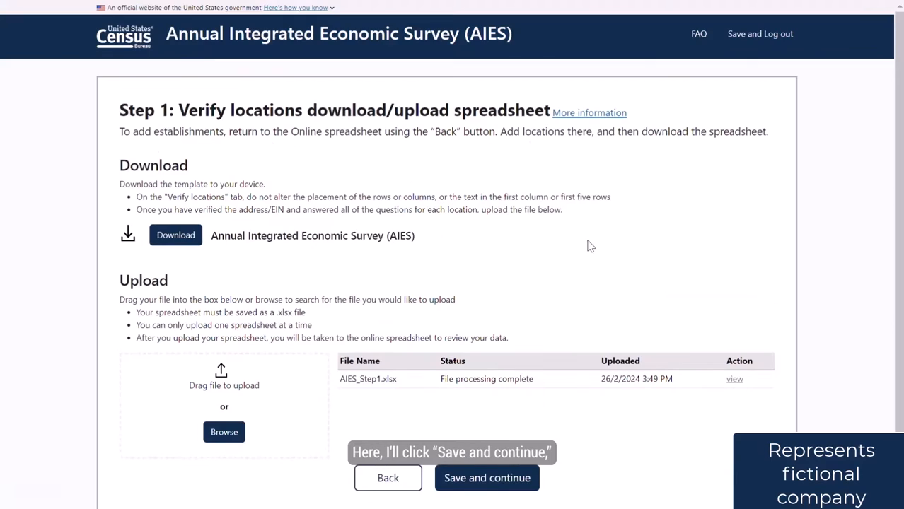
{"action": "left_click", "coordinate": [494, 480]}
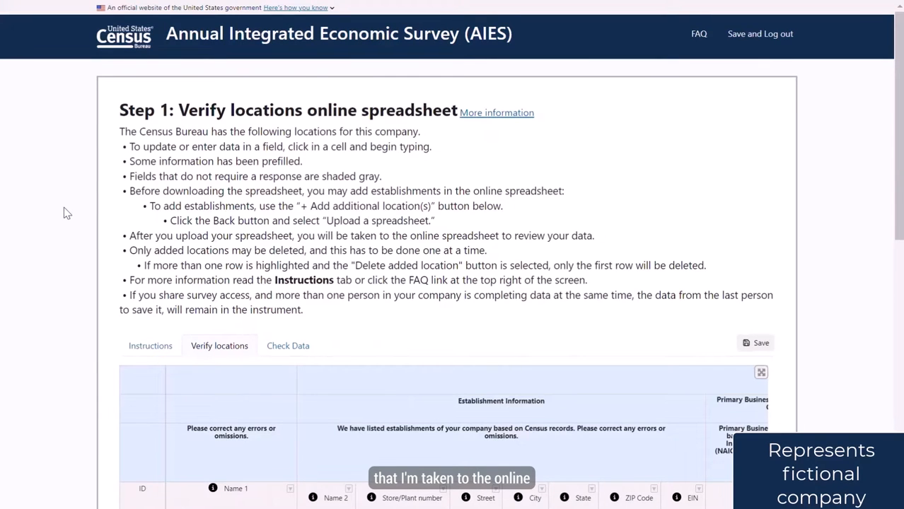
Review the uploaded establishment data across the rows and columns of the Verify locations online spreadsheet.
{"action": "scroll", "coordinate": [64, 212], "scroll_direction": "down", "scroll_amount": 3}
{"action": "scroll", "coordinate": [64, 215], "scroll_direction": "down", "scroll_amount": 3}
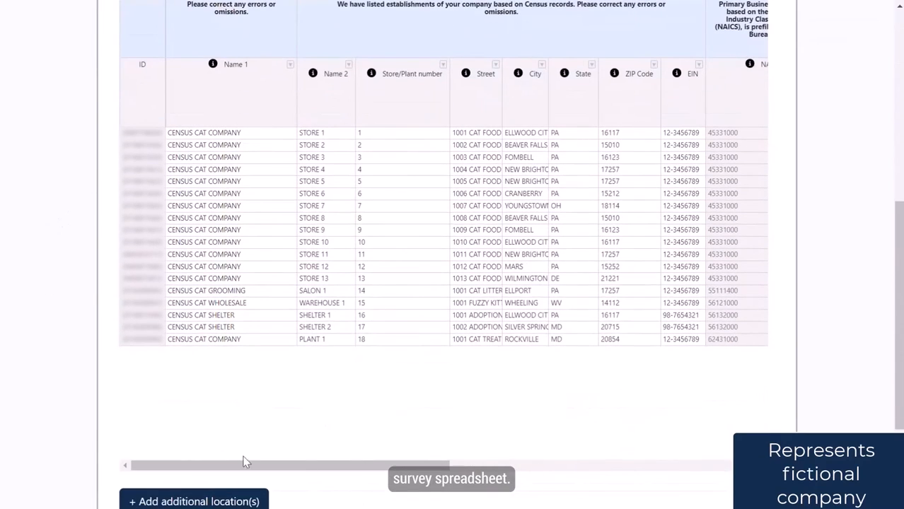
{"action": "left_click_drag", "start_coordinate": [244, 465], "coordinate": [622, 463]}
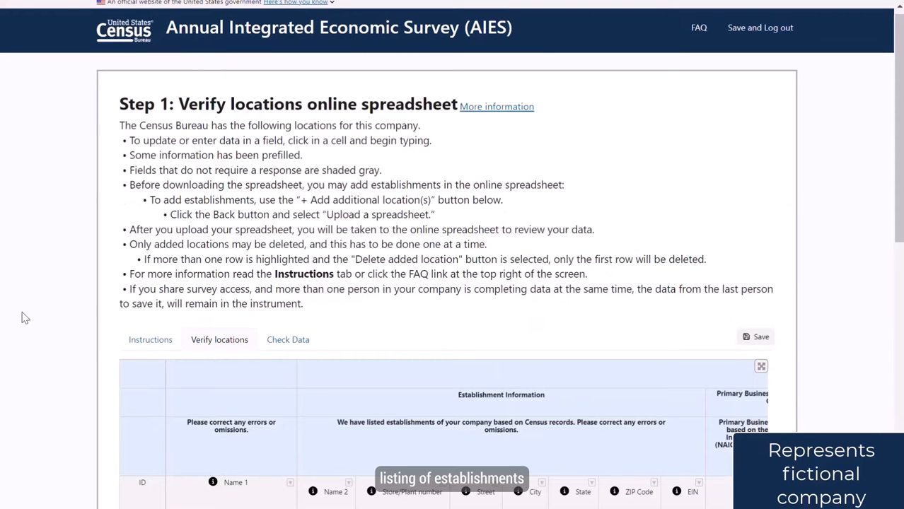
{"action": "scroll", "coordinate": [24, 317], "scroll_direction": "down", "scroll_amount": 1}
{"action": "scroll", "coordinate": [23, 317], "scroll_direction": "down", "scroll_amount": 2}
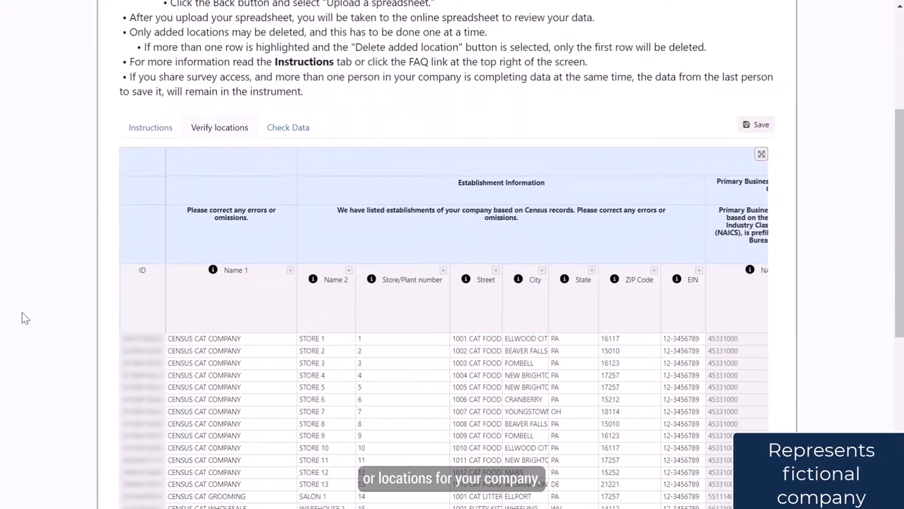
{"action": "scroll", "coordinate": [23, 318], "scroll_direction": "down", "scroll_amount": 1}
{"action": "scroll", "coordinate": [24, 319], "scroll_direction": "down", "scroll_amount": 1}
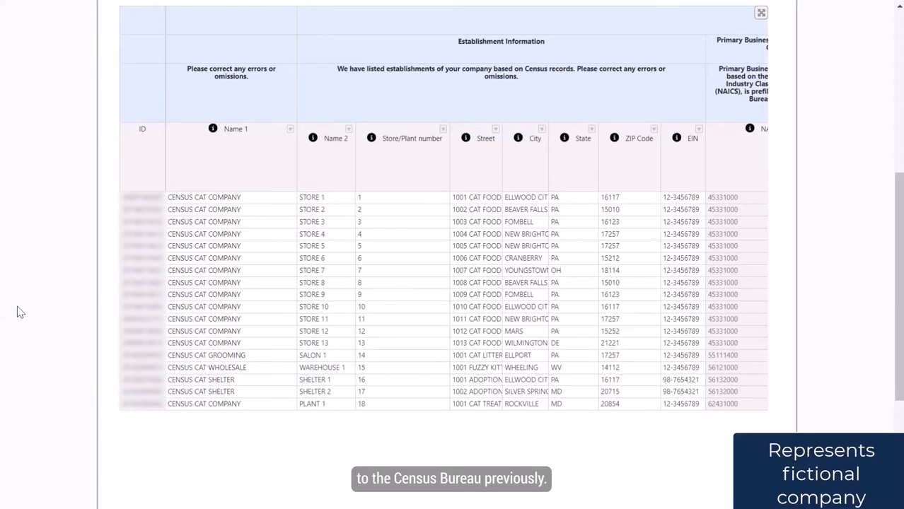
Read the FAQ answer to "Is the survey legitimate?" and the More information notes for the Step 1 online spreadsheet.
{"action": "scroll", "coordinate": [20, 311], "scroll_direction": "up", "scroll_amount": 1}
{"action": "scroll", "coordinate": [20, 312], "scroll_direction": "up", "scroll_amount": 1}
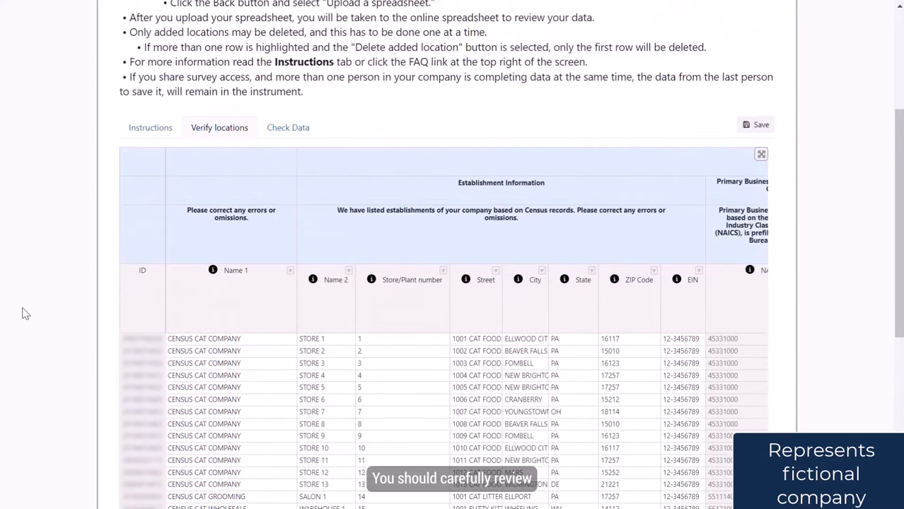
{"action": "scroll", "coordinate": [22, 314], "scroll_direction": "up", "scroll_amount": 1}
{"action": "scroll", "coordinate": [24, 313], "scroll_direction": "up", "scroll_amount": 1}
{"action": "scroll", "coordinate": [24, 313], "scroll_direction": "up", "scroll_amount": 2}
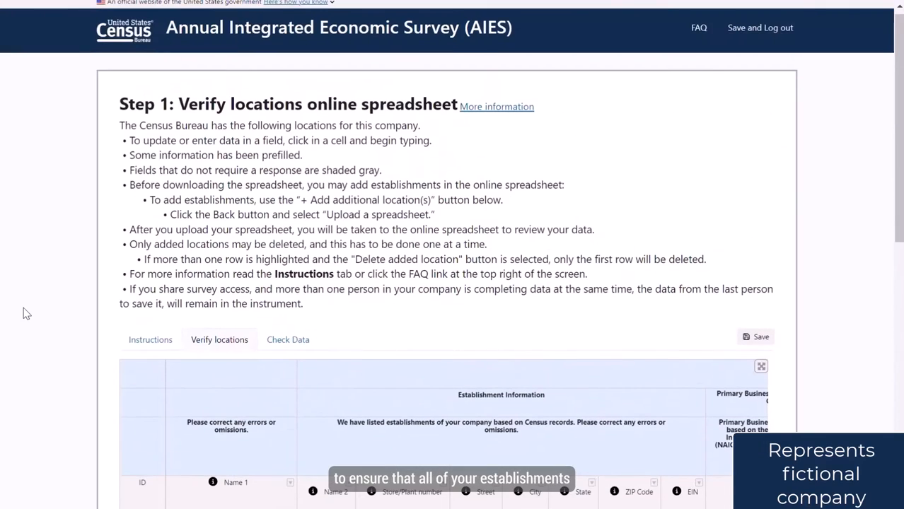
{"action": "scroll", "coordinate": [26, 313], "scroll_direction": "up", "scroll_amount": 1}
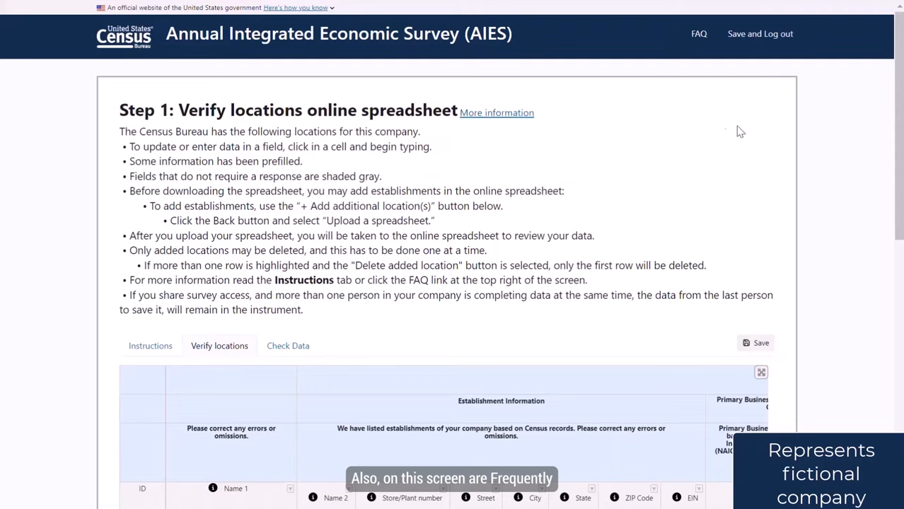
{"action": "left_click", "coordinate": [698, 36]}
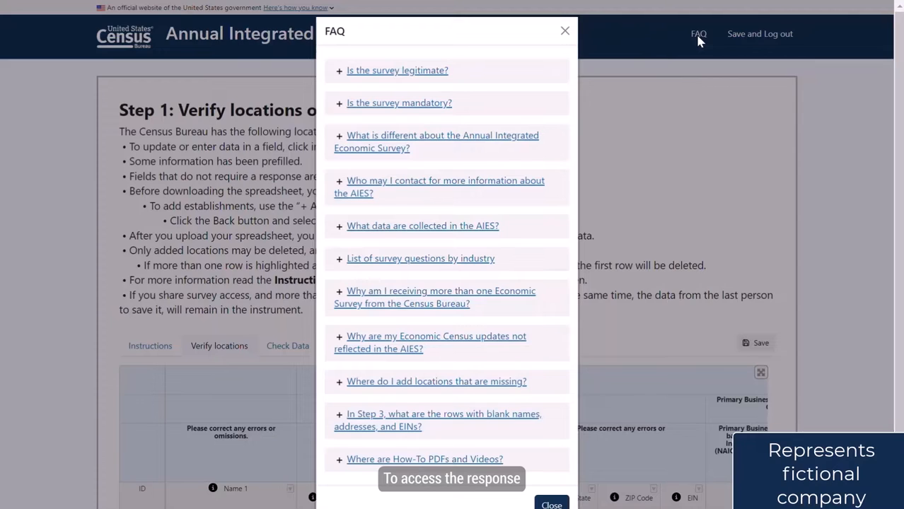
{"action": "left_click", "coordinate": [338, 74]}
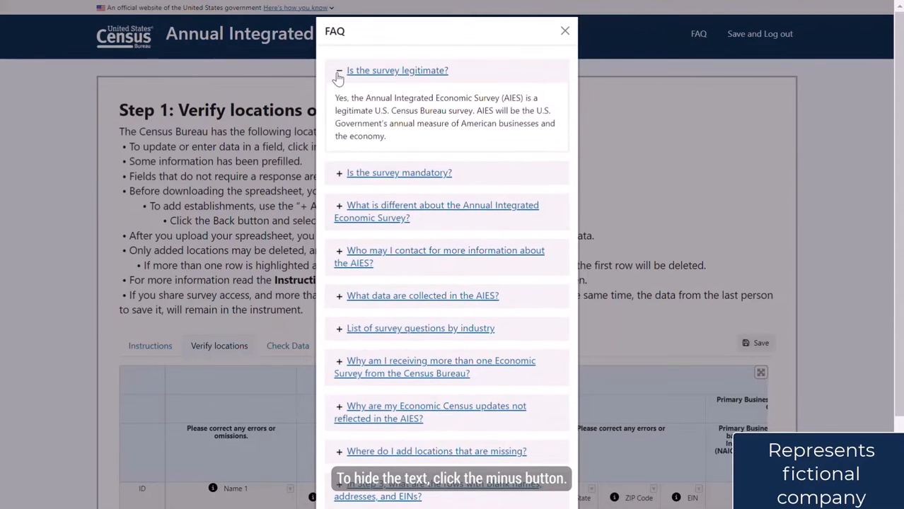
{"action": "left_click", "coordinate": [338, 75]}
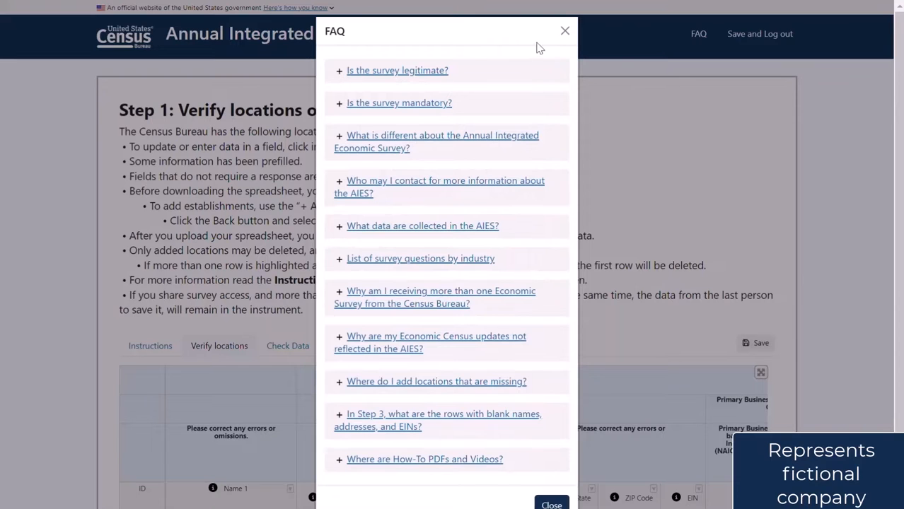
{"action": "left_click", "coordinate": [565, 31]}
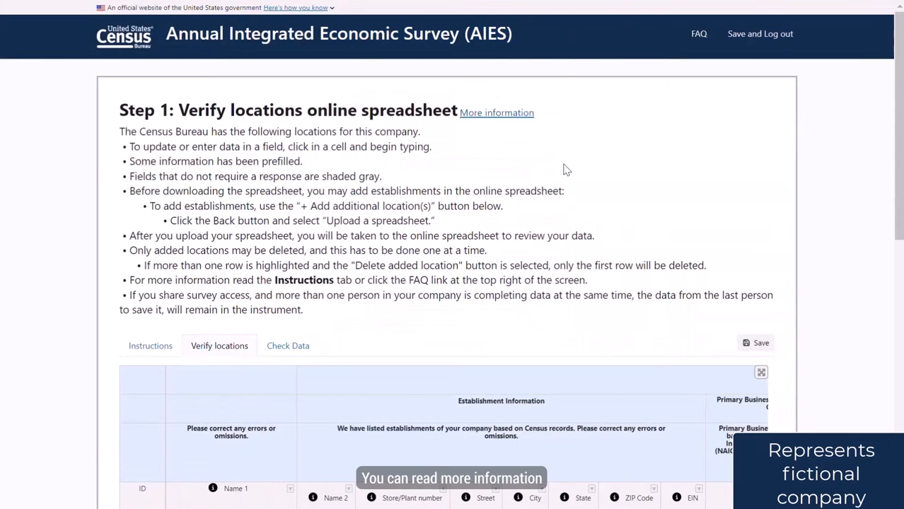
{"action": "left_click", "coordinate": [493, 114]}
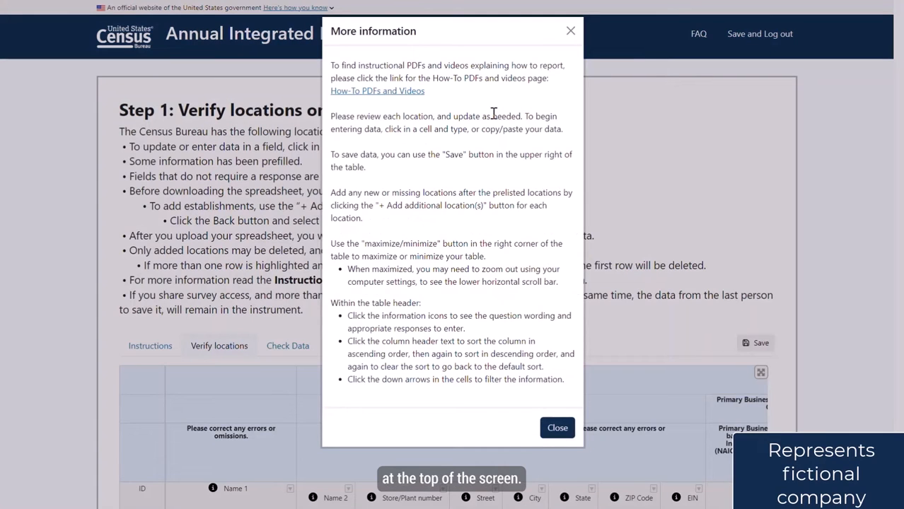
{"action": "left_click", "coordinate": [557, 427]}
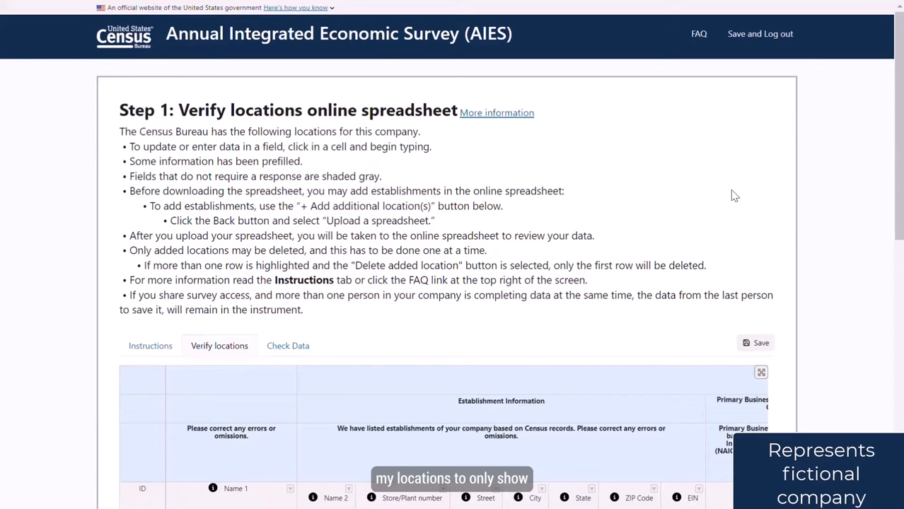
Filter the locations by the State column so that only MD establishments are listed.
{"action": "scroll", "coordinate": [778, 198], "scroll_direction": "down", "scroll_amount": 1}
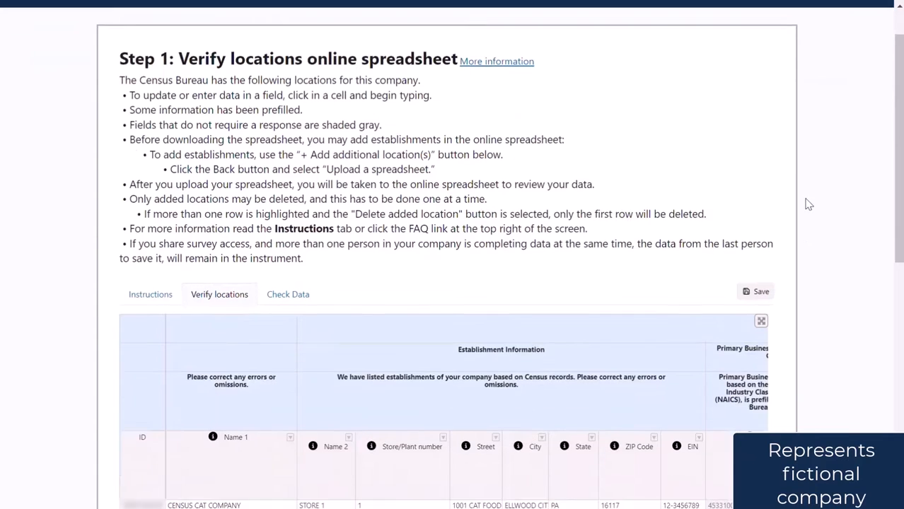
{"action": "scroll", "coordinate": [806, 203], "scroll_direction": "down", "scroll_amount": 5}
{"action": "left_click", "coordinate": [591, 135]}
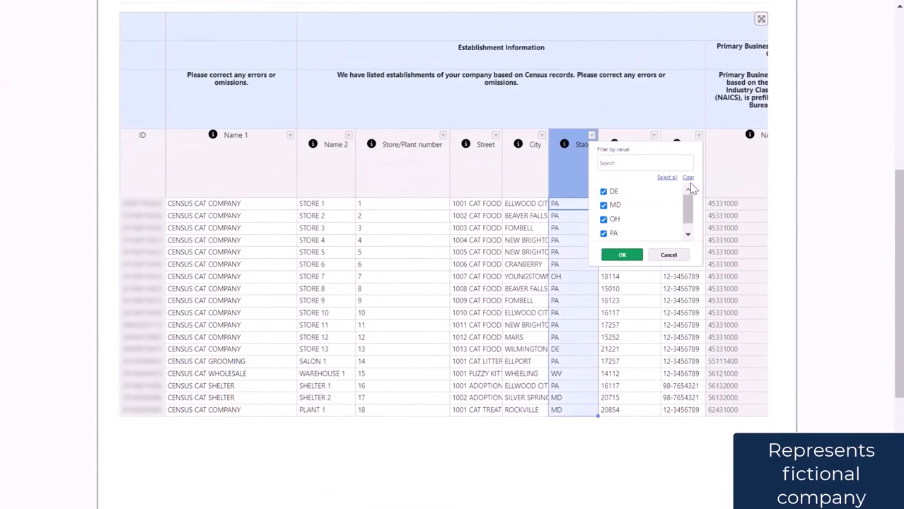
{"action": "left_click", "coordinate": [688, 178]}
{"action": "left_click", "coordinate": [614, 206]}
{"action": "left_click", "coordinate": [631, 255]}
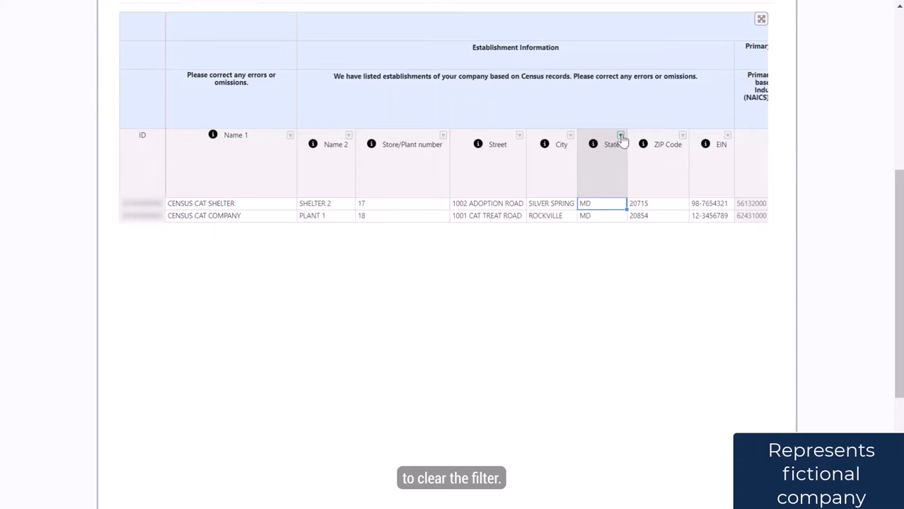
Clear the State filter by selecting all states again.
{"action": "left_click", "coordinate": [620, 137]}
{"action": "left_click", "coordinate": [679, 176]}
{"action": "left_click", "coordinate": [655, 256]}
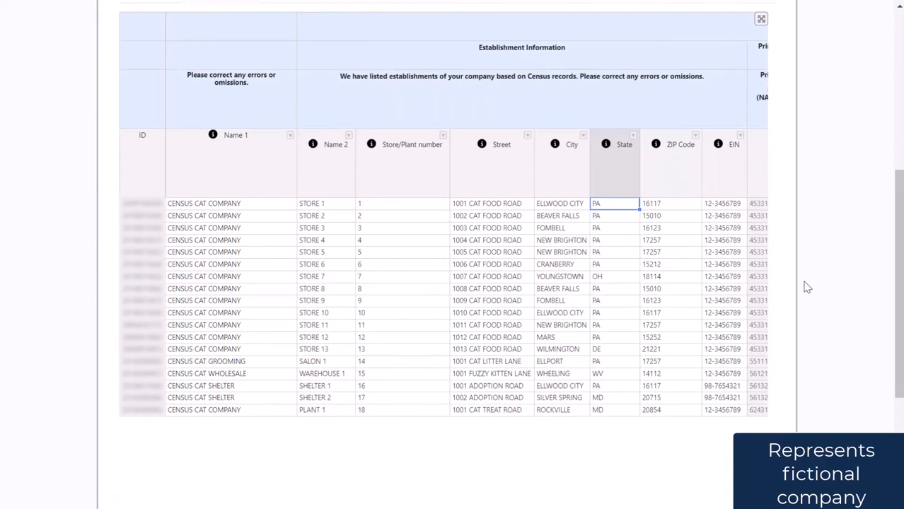
{"action": "scroll", "coordinate": [806, 287], "scroll_direction": "up", "scroll_amount": 5}
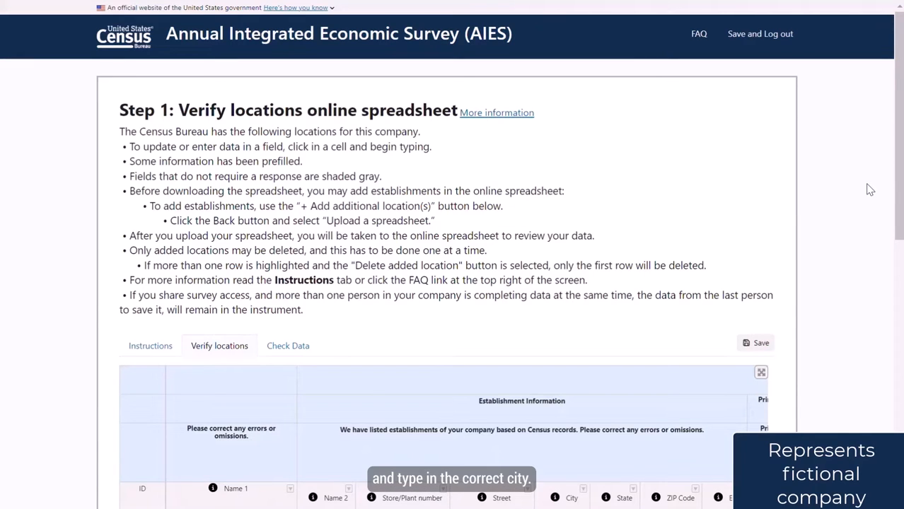
Change the city of STORE 3 to BEAVER FALLS.
{"action": "scroll", "coordinate": [866, 186], "scroll_direction": "down", "scroll_amount": 6}
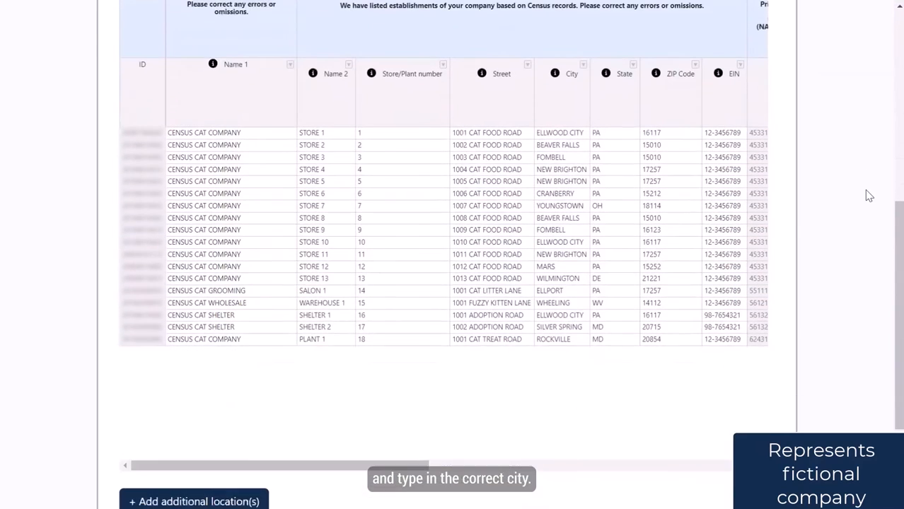
{"action": "left_click", "coordinate": [565, 157]}
{"action": "type", "text": "BEAVER FALLS"}
{"action": "key", "text": "Tab"}
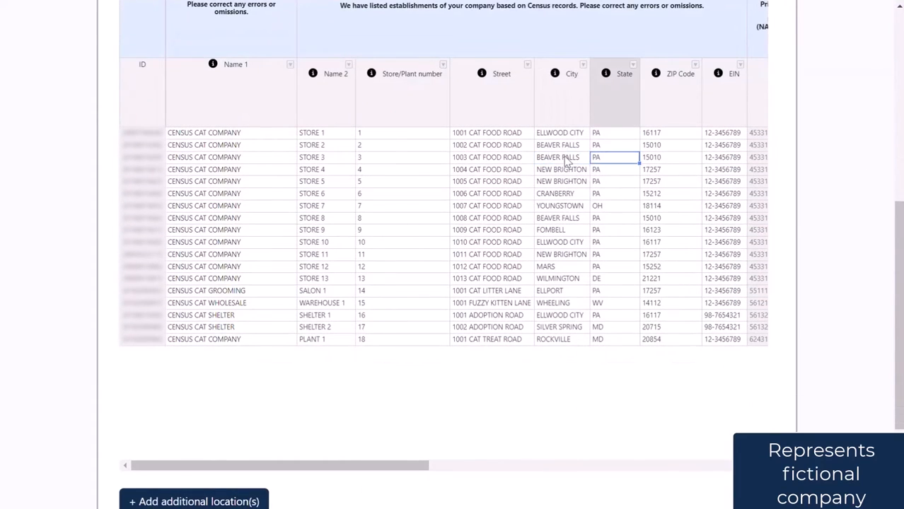
{"action": "scroll", "coordinate": [841, 306], "scroll_direction": "up", "scroll_amount": 6}
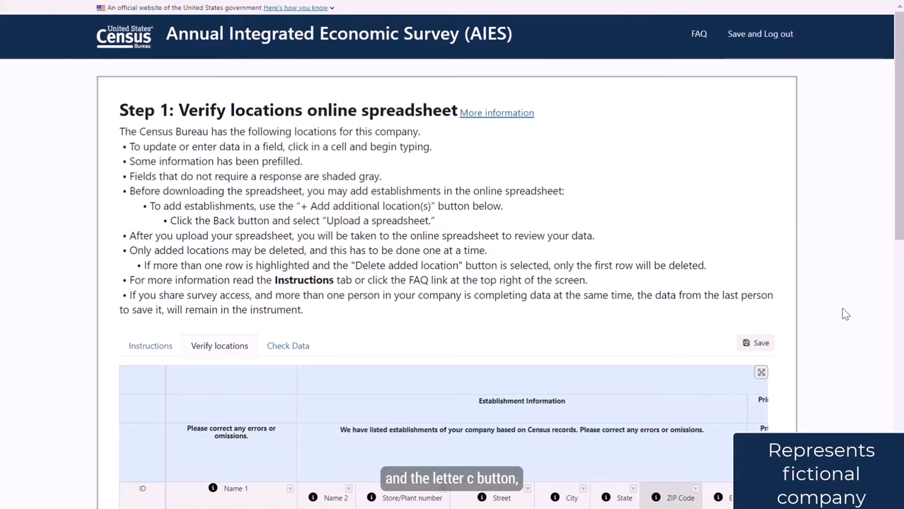
Replace the ZIP code of STORE 8 with 15010, copied from the STORE 2 row.
{"action": "scroll", "coordinate": [842, 311], "scroll_direction": "down", "scroll_amount": 4}
{"action": "scroll", "coordinate": [847, 314], "scroll_direction": "down", "scroll_amount": 3}
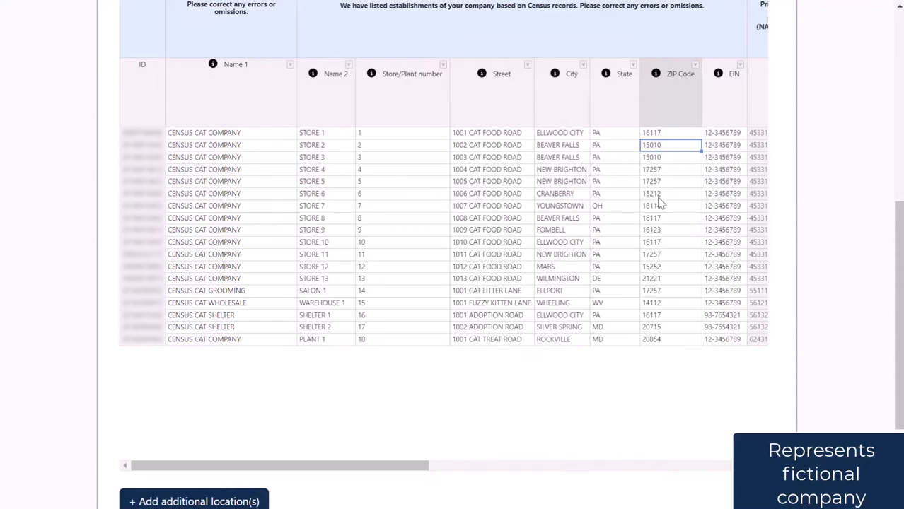
{"action": "left_click", "coordinate": [659, 221]}
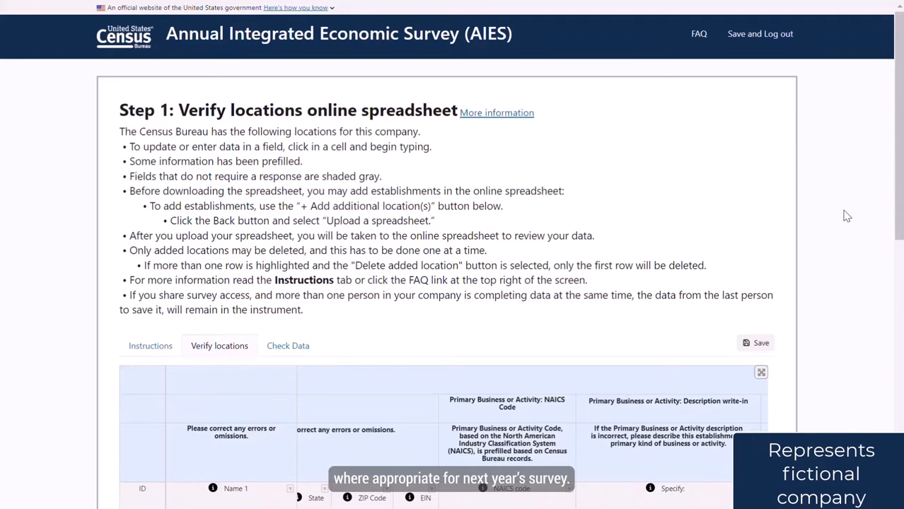
Replace the primary business description of PLANT 1, the last location listed, with DOG AND CAT FOOD MANUFACTURING.
{"action": "scroll", "coordinate": [844, 215], "scroll_direction": "down", "scroll_amount": 5}
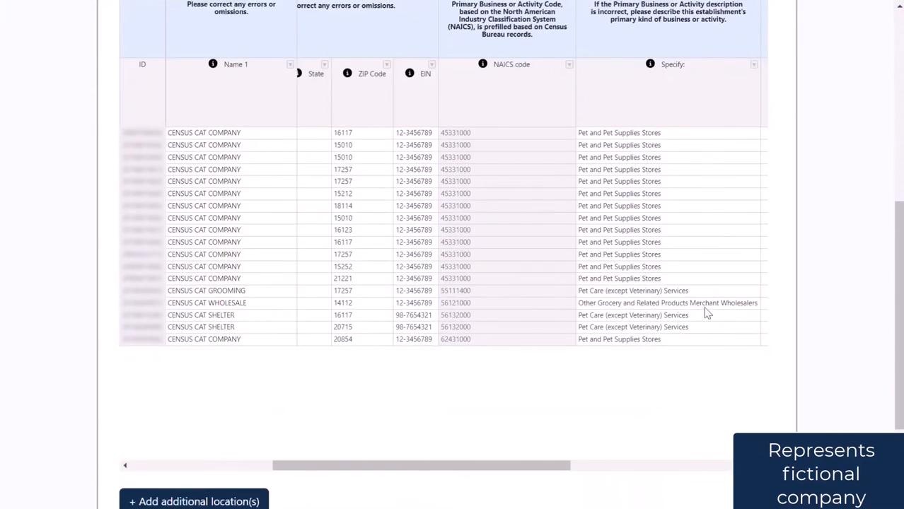
{"action": "left_click", "coordinate": [672, 340]}
{"action": "type", "text": "DOG AND CAT FOOD MANUFACTURING"}
{"action": "scroll", "coordinate": [858, 319], "scroll_direction": "up", "scroll_amount": 5}
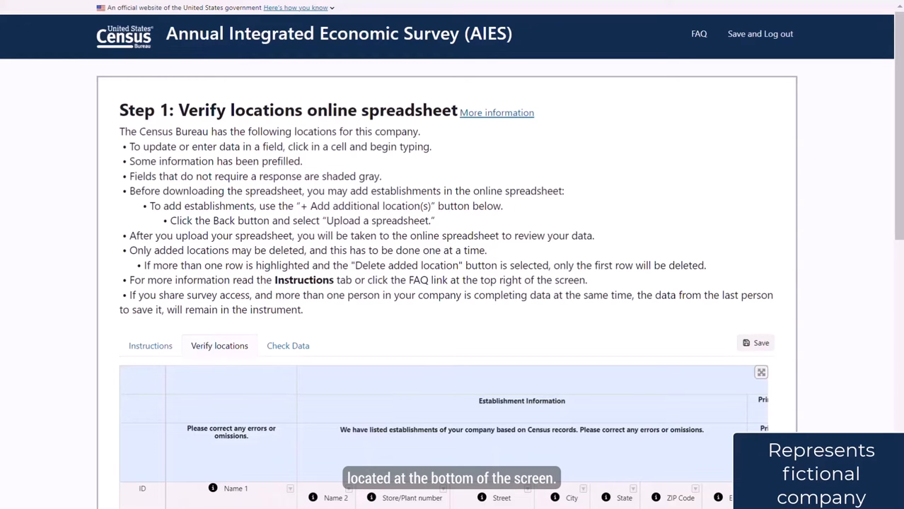
Add a location with CENSUS CAT COMPANY as Name 1, PLANT 2 as Name 2 and 19 as its store/plant number.
{"action": "scroll", "coordinate": [855, 283], "scroll_direction": "down", "scroll_amount": 10}
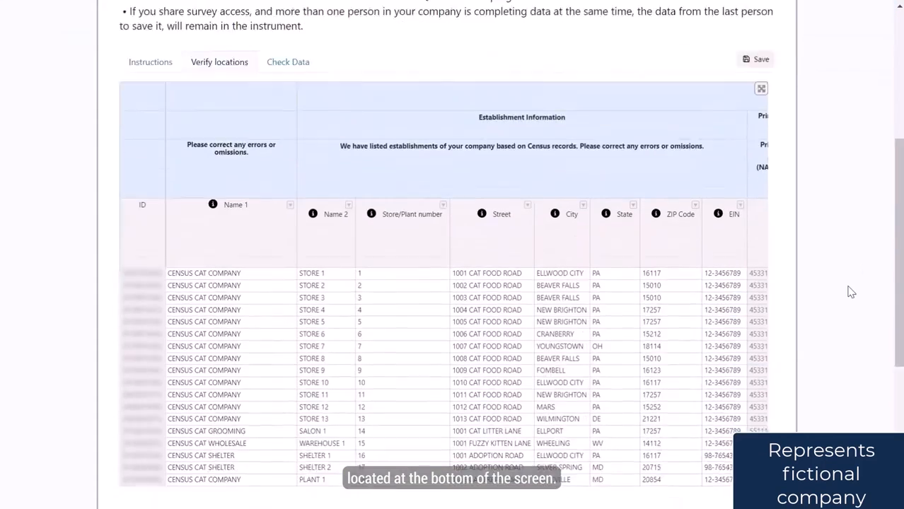
{"action": "left_click", "coordinate": [189, 352]}
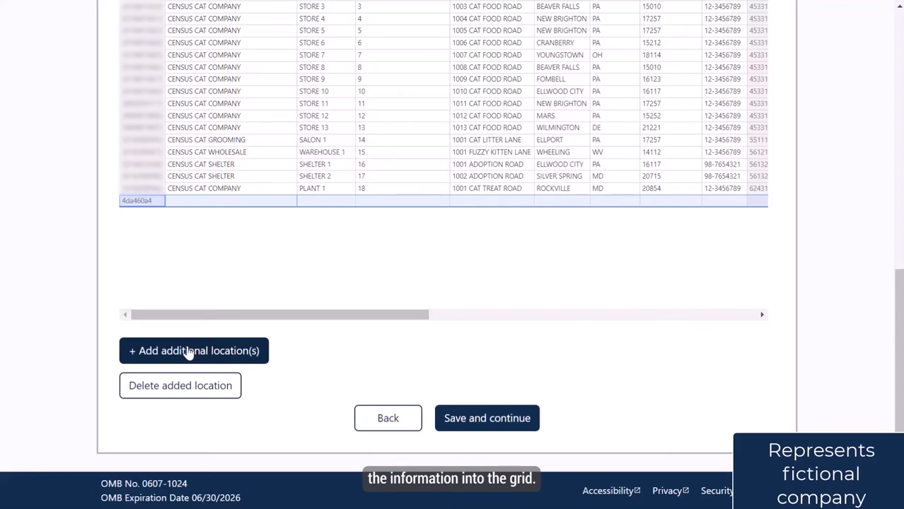
{"action": "left_click", "coordinate": [177, 201]}
{"action": "type", "text": "CENSUS CAT COMPANY"}
{"action": "key", "text": "Tab"}
{"action": "type", "text": "PLANT 2"}
{"action": "key", "text": "Tab"}
{"action": "type", "text": "19"}
{"action": "key", "text": "Tab"}
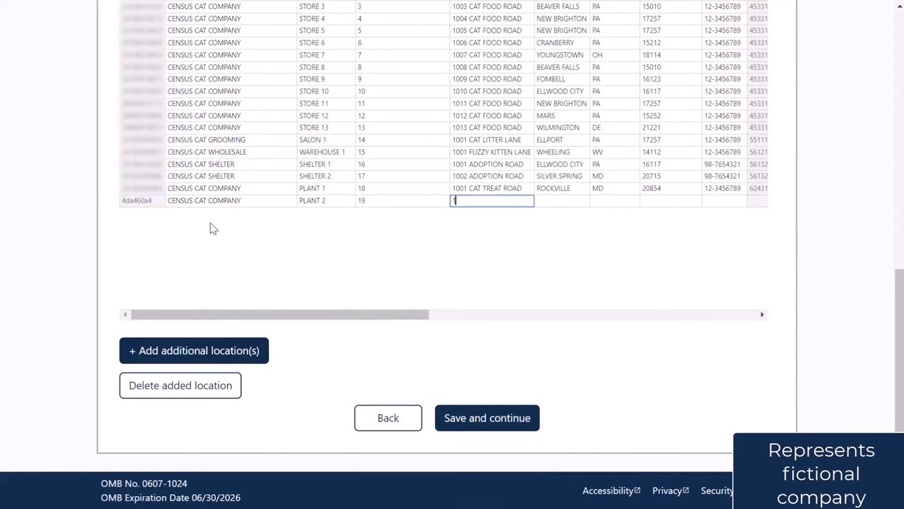
Fill in the PLANT 2 row's street address, ZIP code and EIN, with BEAVER FALLS as the city and PA as the state.
{"action": "type", "text": "1002 CAT TREAT ROAD"}
{"action": "key", "text": "Tab"}
{"action": "type", "text": "BEAVER FALLS"}
{"action": "key", "text": "Tab"}
{"action": "type", "text": "PA"}
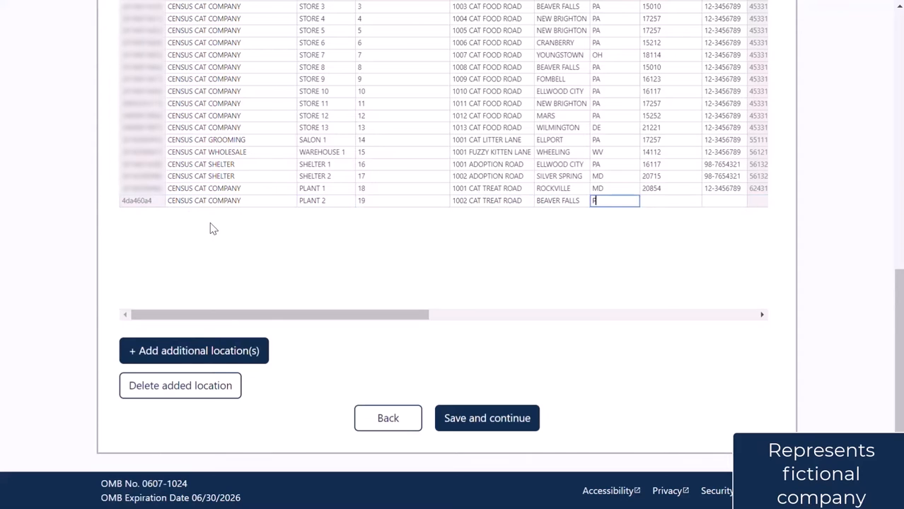
{"action": "key", "text": "Tab"}
{"action": "type", "text": "15010"}
{"action": "key", "text": "Tab"}
{"action": "type", "text": "12-3456789"}
{"action": "key", "text": "Tab"}
{"action": "scroll", "coordinate": [595, 350], "scroll_direction": "up", "scroll_amount": 8}
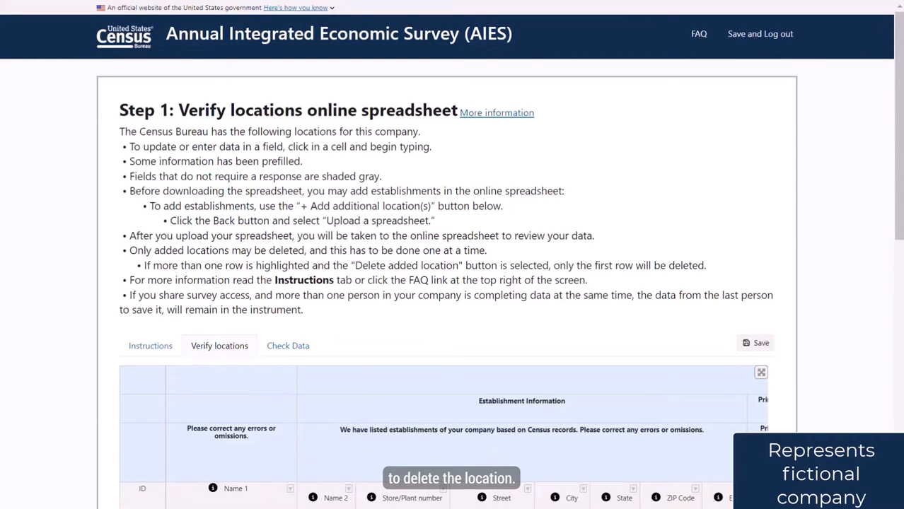
Delete the added PLANT 3 location and confirm the deletion.
{"action": "scroll", "coordinate": [834, 225], "scroll_direction": "down", "scroll_amount": 8}
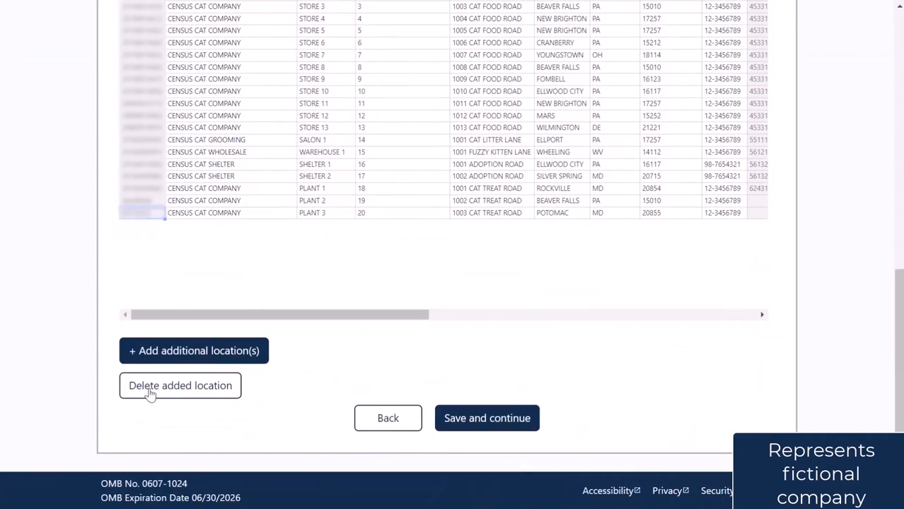
{"action": "left_click", "coordinate": [147, 389]}
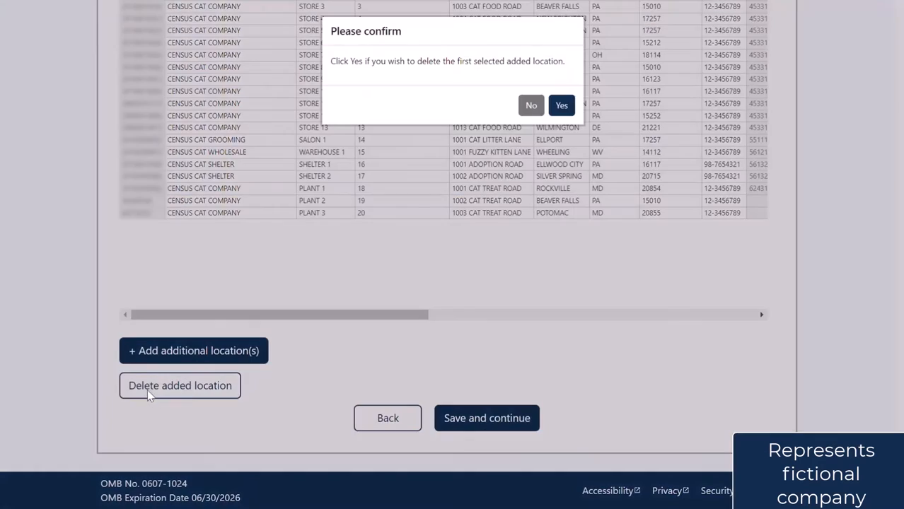
{"action": "left_click", "coordinate": [560, 106]}
{"action": "scroll", "coordinate": [823, 365], "scroll_direction": "up", "scroll_amount": 10}
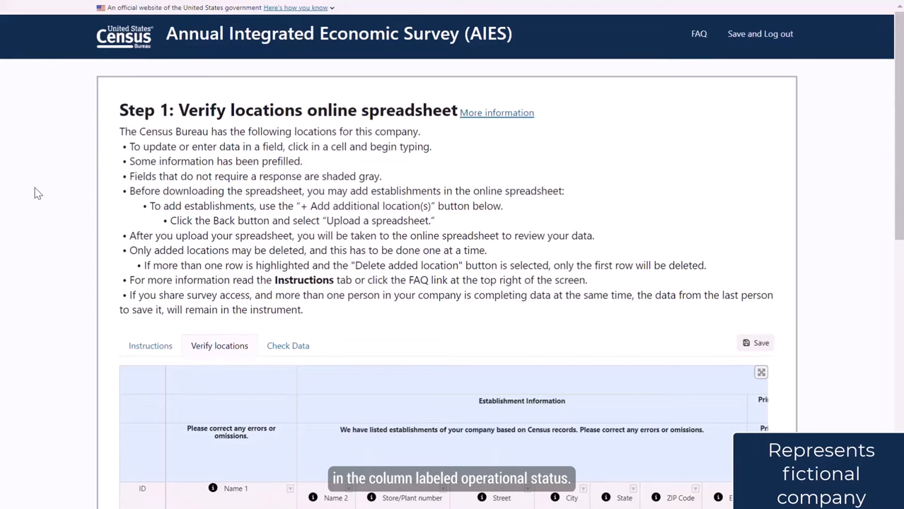
Set the survey year activity to 1 (Yes) for STORE 1 and fill the value down through STORE 11.
{"action": "scroll", "coordinate": [36, 192], "scroll_direction": "down", "scroll_amount": 3}
{"action": "scroll", "coordinate": [37, 193], "scroll_direction": "down", "scroll_amount": 3}
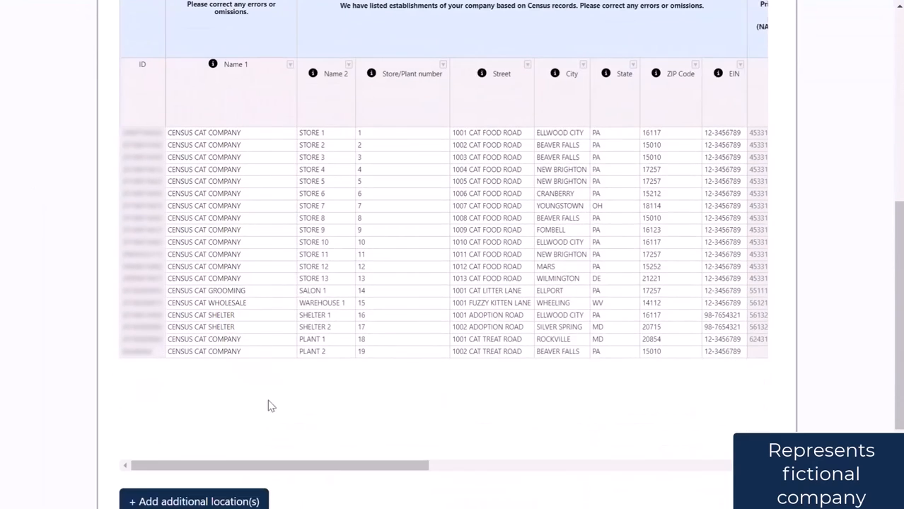
{"action": "left_click_drag", "start_coordinate": [322, 465], "coordinate": [591, 463]}
{"action": "scroll", "coordinate": [591, 424], "scroll_direction": "up", "scroll_amount": 2}
{"action": "left_click", "coordinate": [572, 275]}
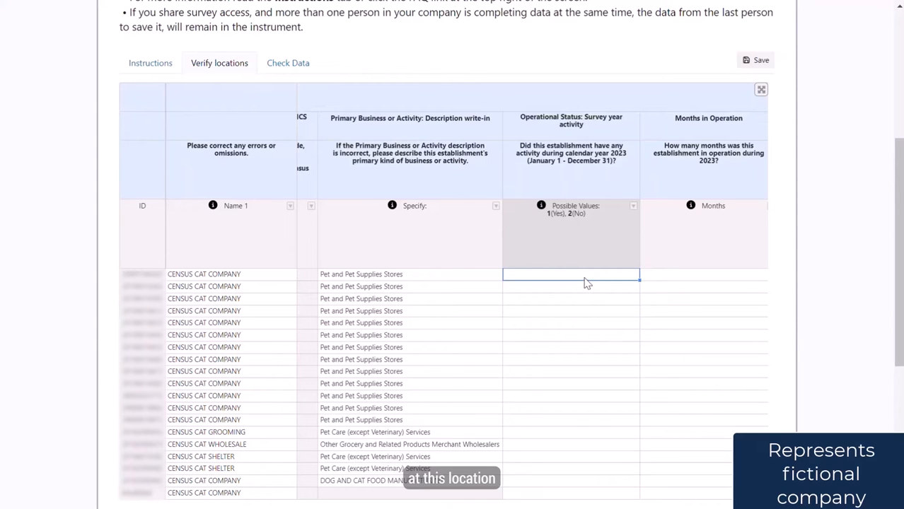
{"action": "type", "text": "1"}
{"action": "key", "text": "Return"}
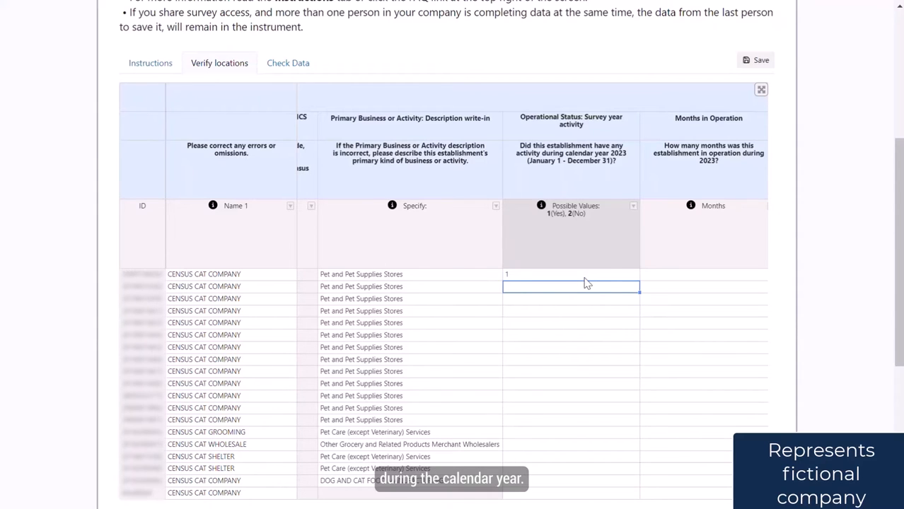
{"action": "left_click", "coordinate": [612, 275]}
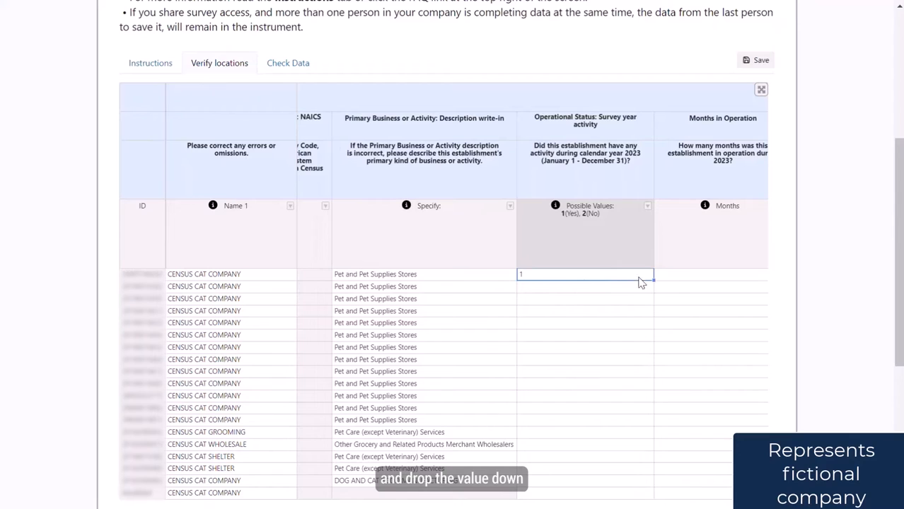
{"action": "left_click_drag", "start_coordinate": [654, 281], "coordinate": [640, 399]}
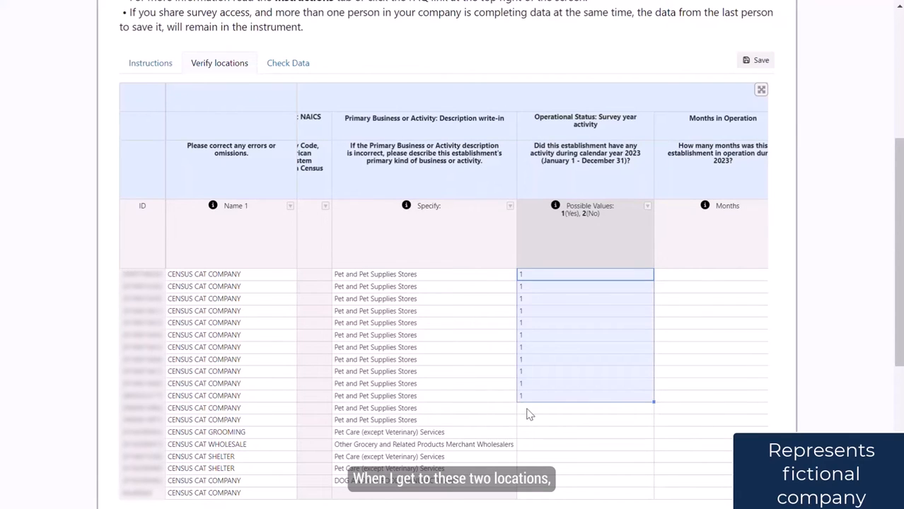
Set the survey year activity to 2 (No) for STORE 12 and STORE 13.
{"action": "left_click", "coordinate": [526, 409]}
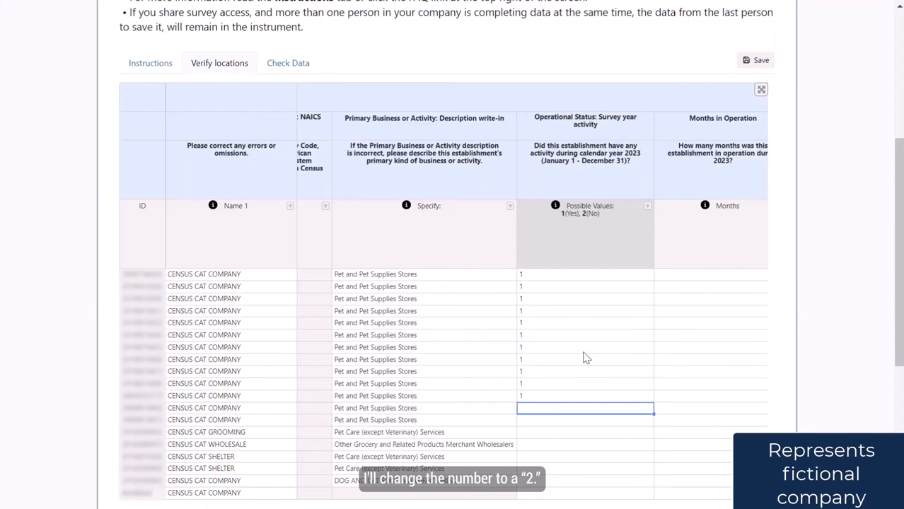
{"action": "type", "text": "2"}
{"action": "key", "text": "Return"}
{"action": "type", "text": "2"}
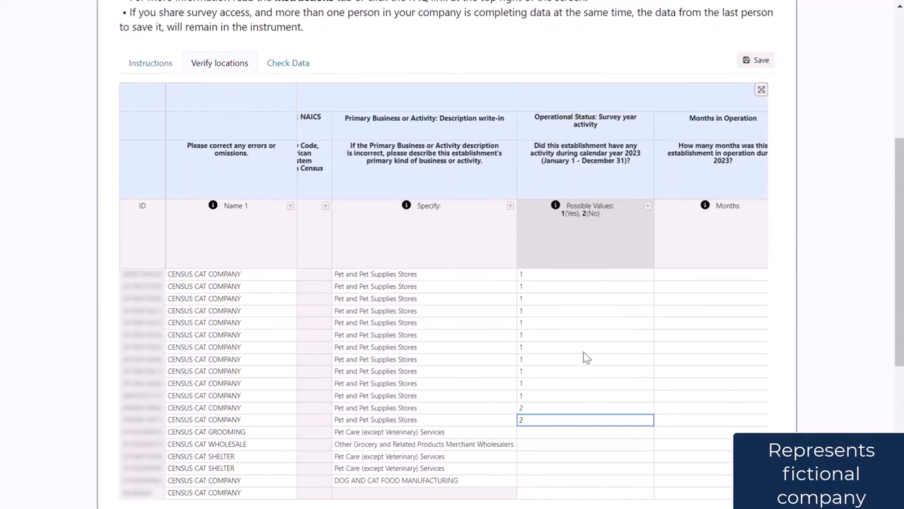
{"action": "key", "text": "Return"}
Set the survey year activity to 1 (Yes) for the remaining locations, from CENSUS CAT GROOMING through PLANT 2.
{"action": "scroll", "coordinate": [558, 345], "scroll_direction": "down", "scroll_amount": 2}
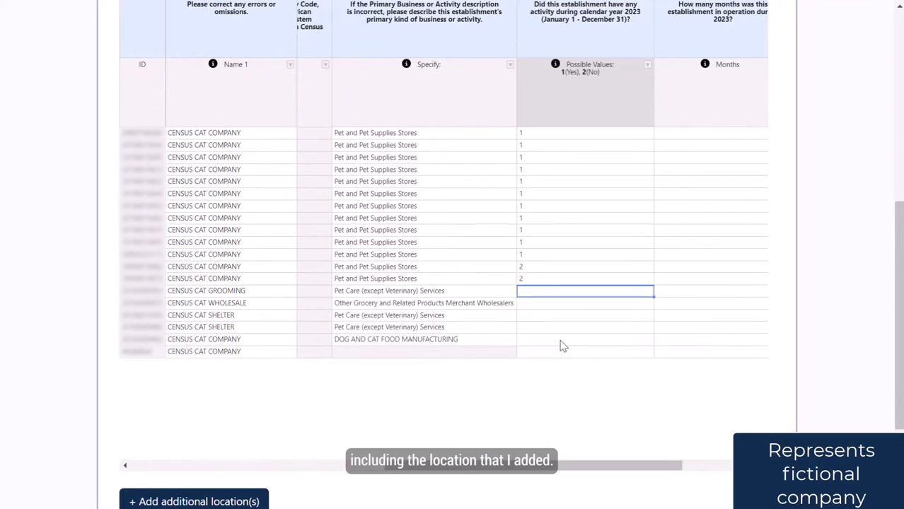
{"action": "type", "text": "1"}
{"action": "key", "text": "Return"}
{"action": "type", "text": "1"}
{"action": "key", "text": "Return"}
{"action": "type", "text": "1"}
{"action": "key", "text": "Return"}
{"action": "type", "text": "1"}
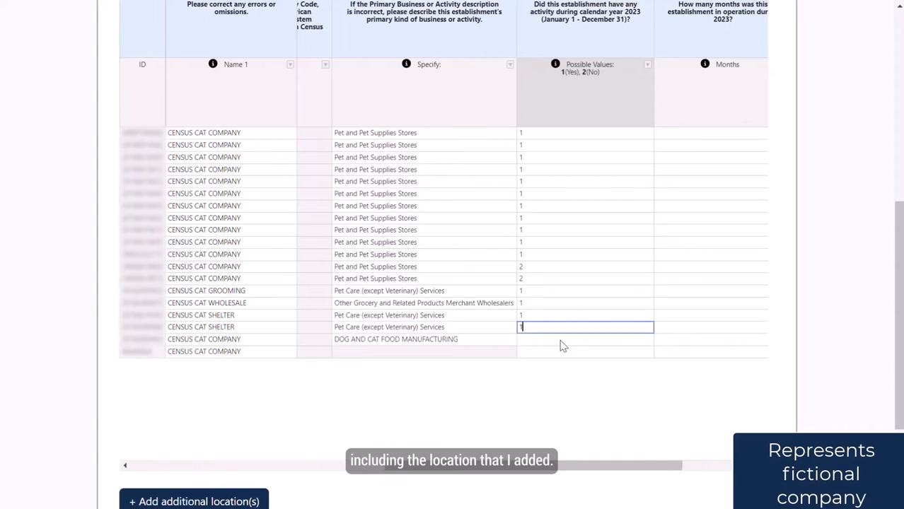
{"action": "key", "text": "Return"}
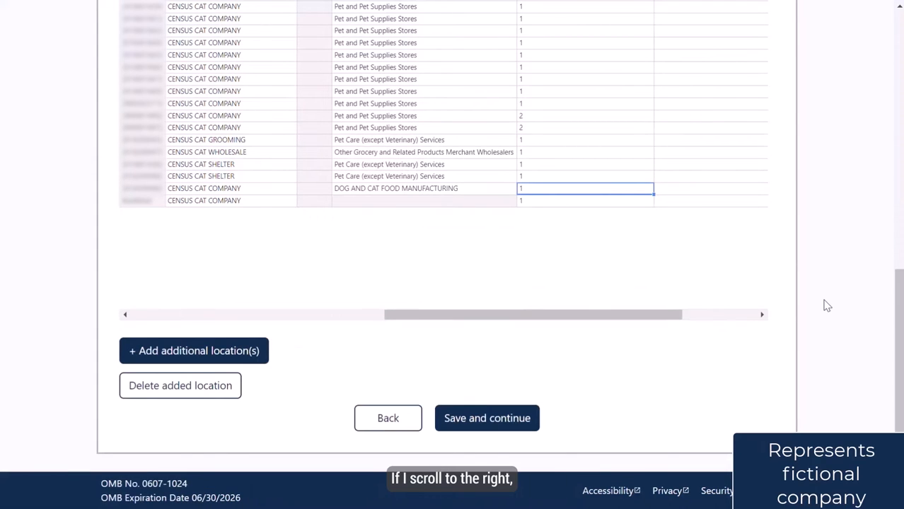
Enter months in operation: 12 for all locations except 2 for STORE 10, 4 for STORE 11, 0 for STORE 12 and 13, 3 for PLANT 2.
{"action": "scroll", "coordinate": [826, 306], "scroll_direction": "up", "scroll_amount": 2}
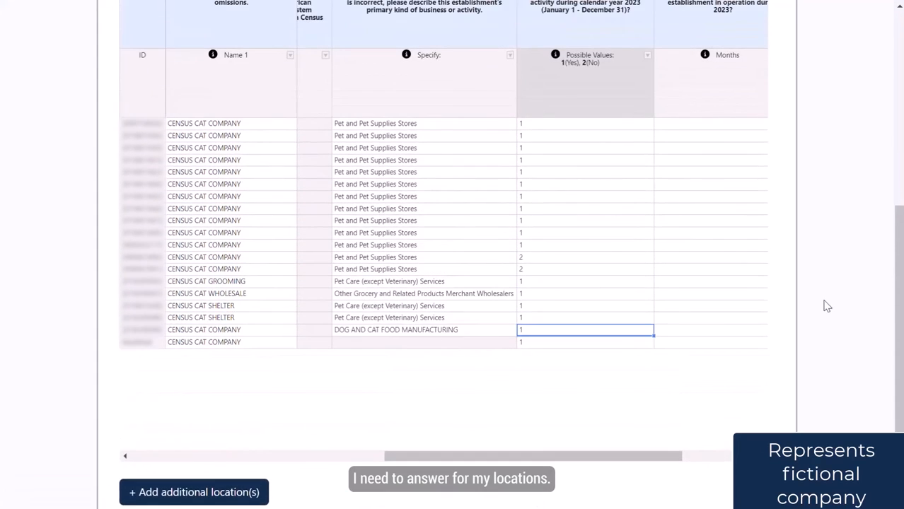
{"action": "left_click_drag", "start_coordinate": [615, 455], "coordinate": [730, 459]}
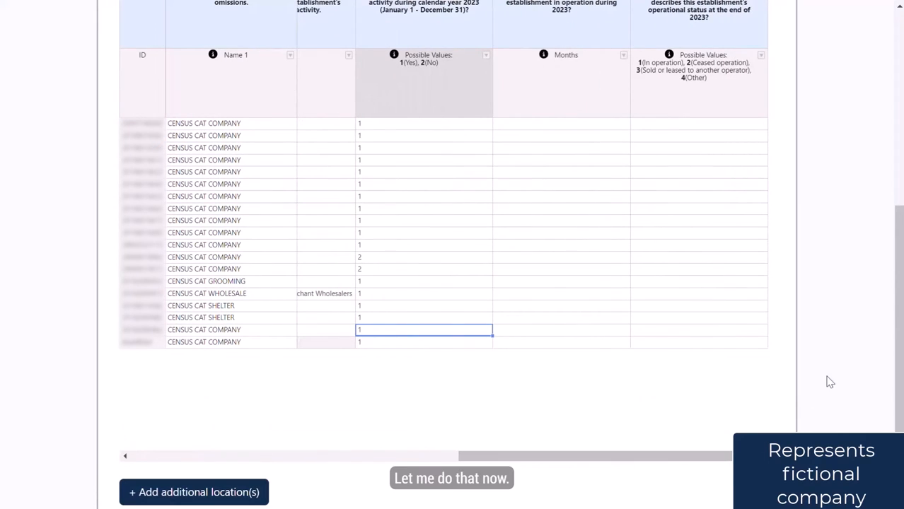
{"action": "scroll", "coordinate": [829, 380], "scroll_direction": "up", "scroll_amount": 1}
{"action": "left_click", "coordinate": [577, 196]}
{"action": "type", "text": "12"}
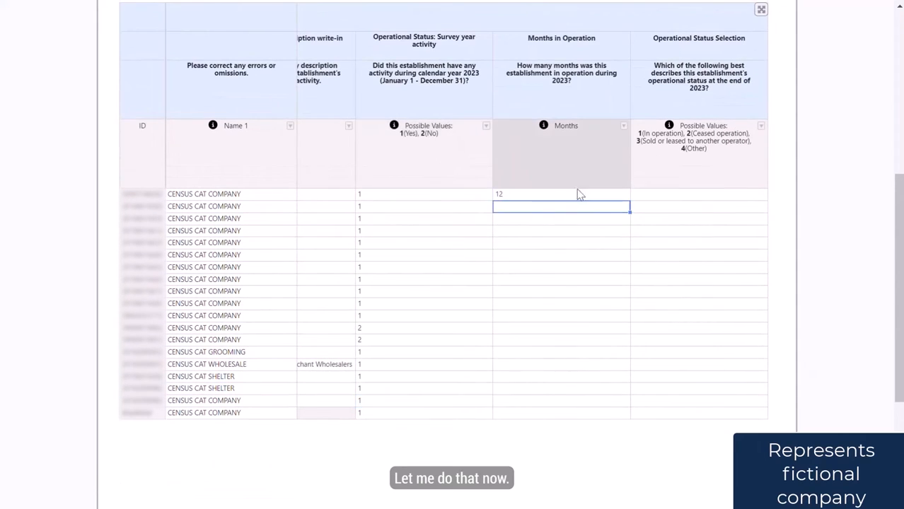
{"action": "left_click_drag", "start_coordinate": [629, 200], "coordinate": [611, 305]}
{"action": "left_click", "coordinate": [611, 305]}
{"action": "type", "text": "2 4 0 0 12 12 12 12 12 3"}
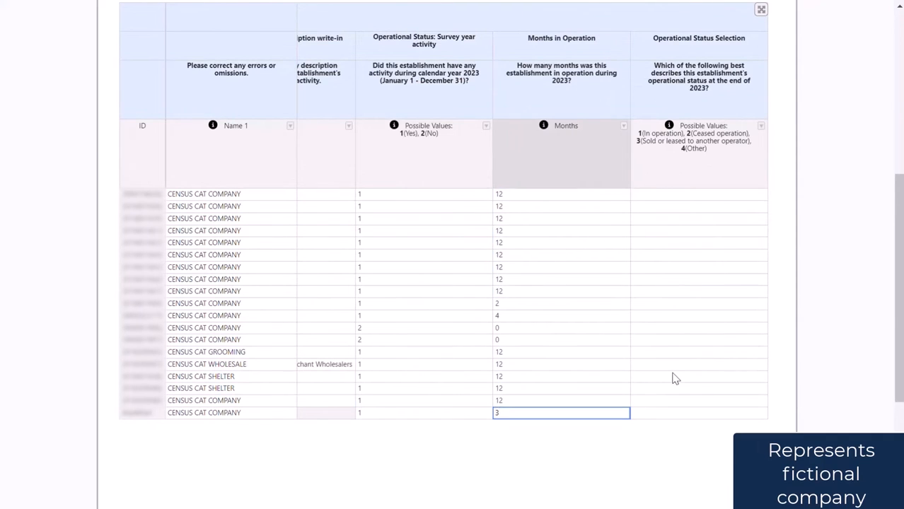
Set the year-end operational status to 1 for every location except 2 for STORE 12, 3 for STORE 13 and 4 for PLANT 2.
{"action": "left_click", "coordinate": [700, 197]}
{"action": "type", "text": "1 1 1 1 1 1 1 1 1 1 1"}
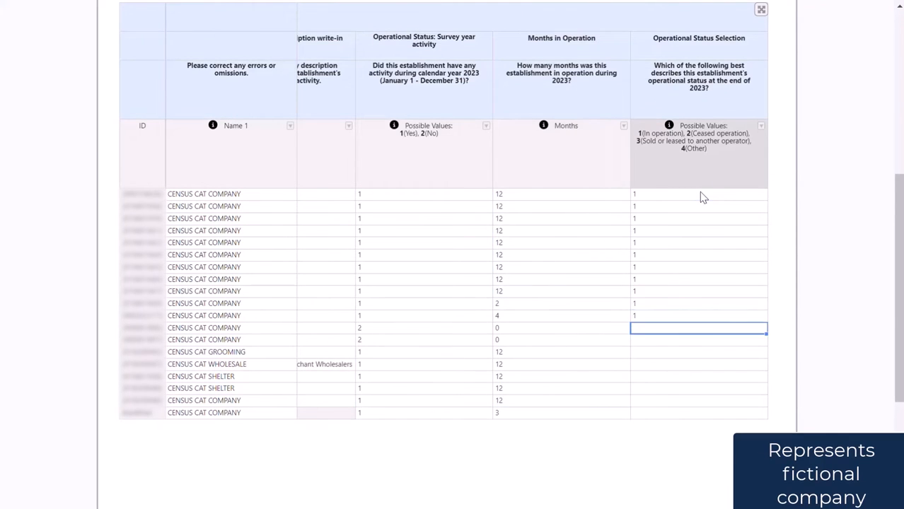
{"action": "type", "text": " 2 3 1 1 1 1 1 4"}
{"action": "key", "text": "Return"}
Save the Step 1 locations data and continue to the Step 1b spreadsheet selection.
{"action": "scroll", "coordinate": [819, 303], "scroll_direction": "up", "scroll_amount": 5}
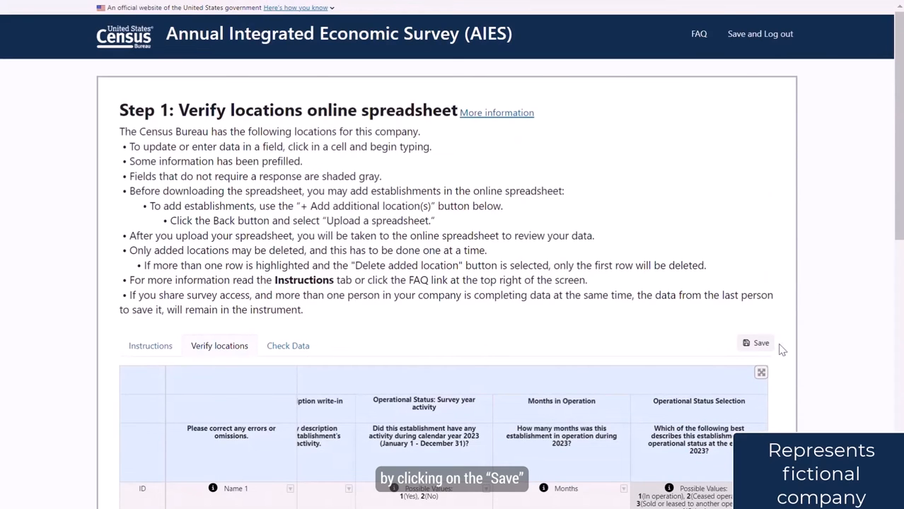
{"action": "left_click", "coordinate": [760, 345]}
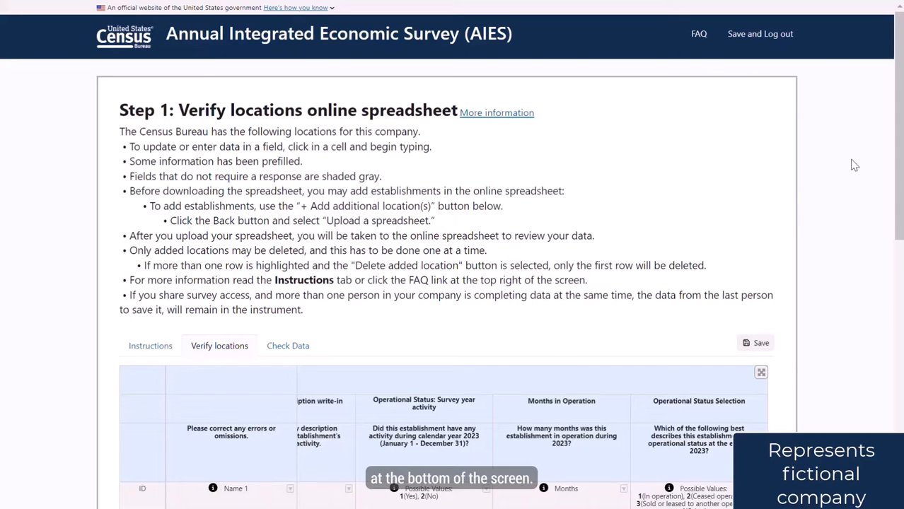
{"action": "scroll", "coordinate": [854, 166], "scroll_direction": "down", "scroll_amount": 5}
{"action": "scroll", "coordinate": [854, 164], "scroll_direction": "down", "scroll_amount": 4}
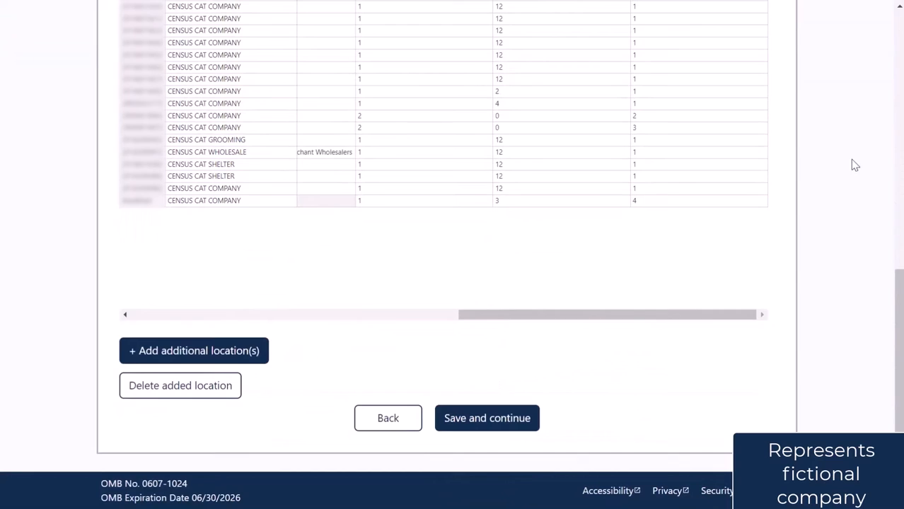
{"action": "left_click", "coordinate": [521, 412]}
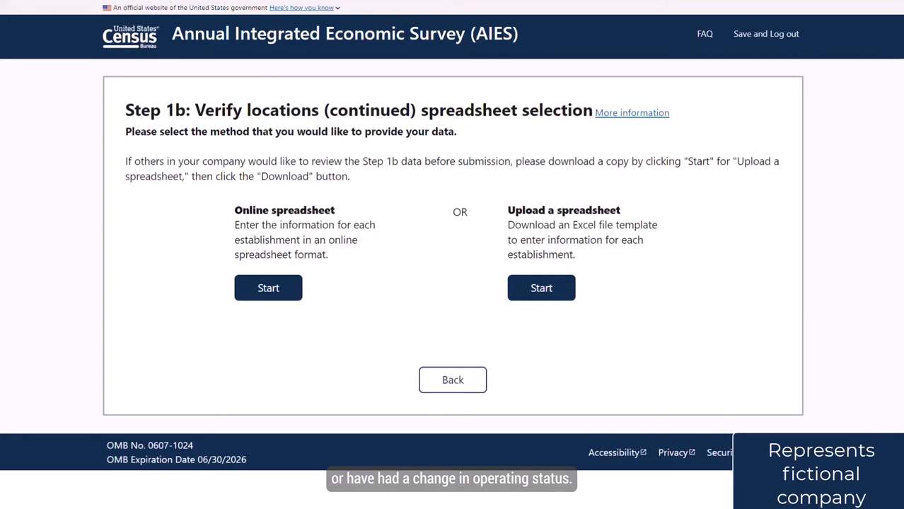
Enlarge the page view and start the Step 1b online spreadsheet down to its establishment rows.
{"action": "key", "text": "ctrl+plus"}
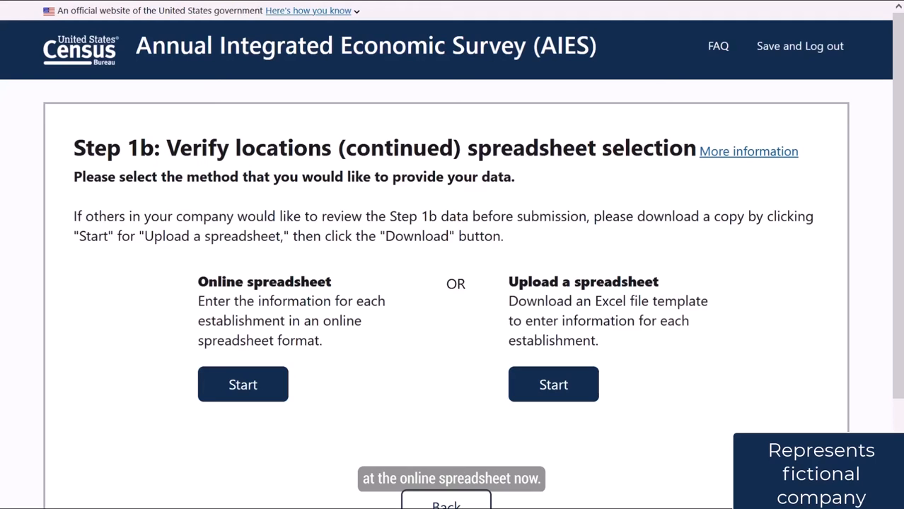
{"action": "left_click", "coordinate": [269, 389]}
{"action": "scroll", "coordinate": [453, 283], "scroll_direction": "down", "scroll_amount": 5}
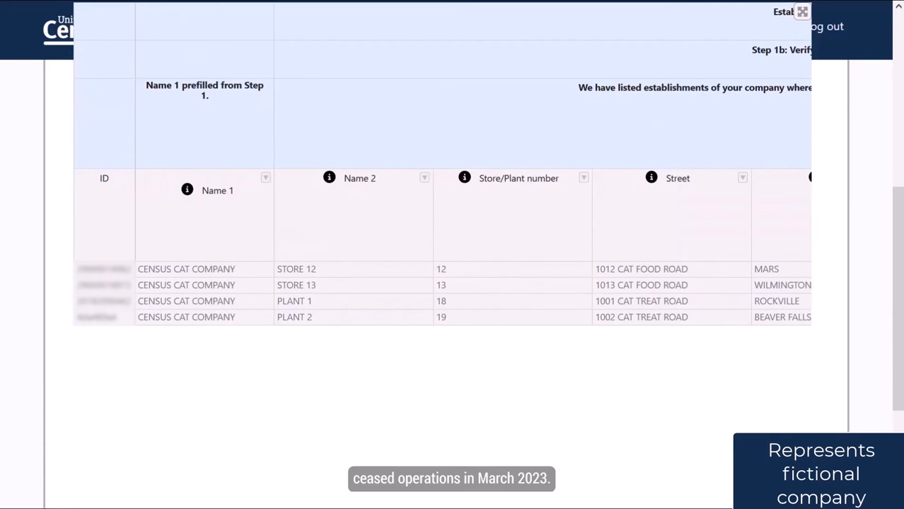
Enter 03152023 as the date STORE 12 ceased operation.
{"action": "left_click", "coordinate": [781, 269]}
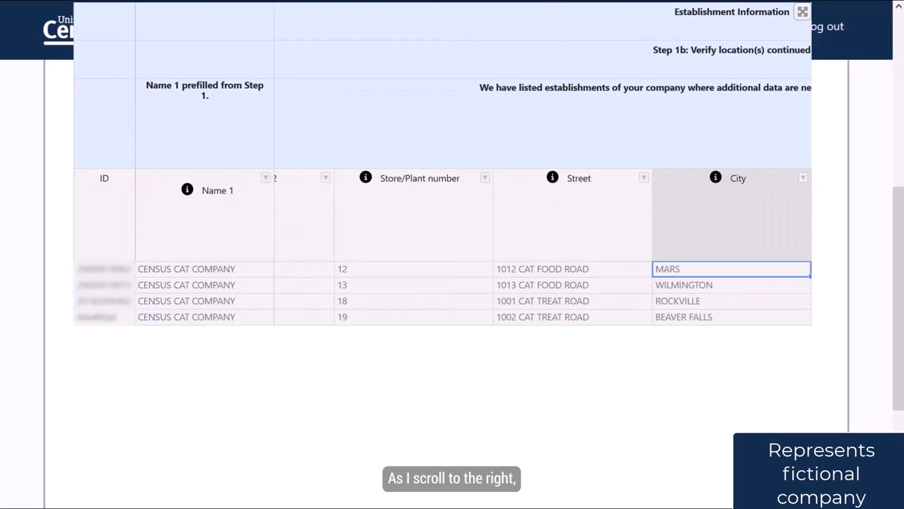
{"action": "key", "text": "Right"}
{"action": "key", "text": "Right"}
{"action": "key", "text": "Right"}
{"action": "key", "text": "Right"}
{"action": "key", "text": "Right"}
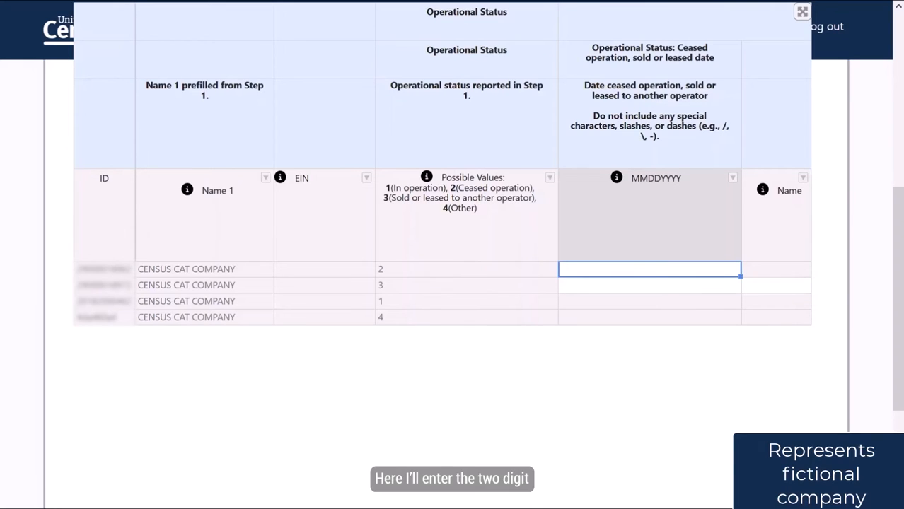
{"action": "type", "text": "0315"}
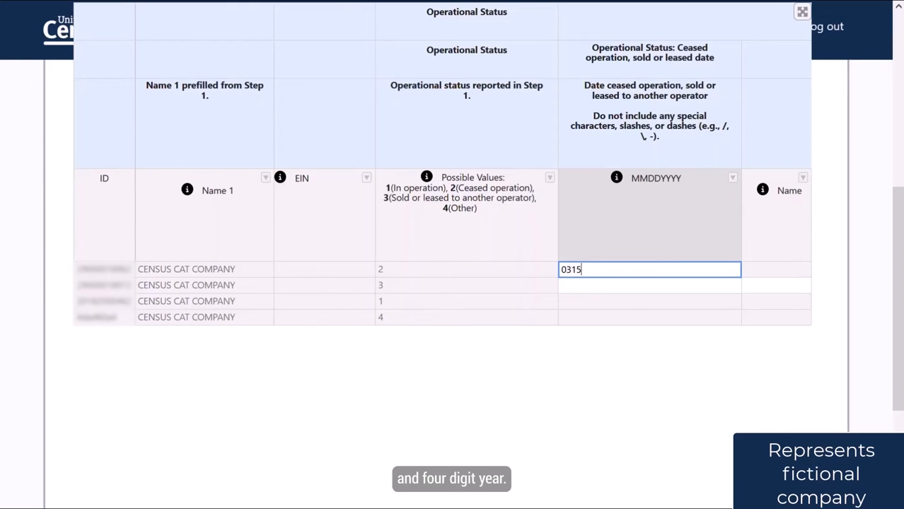
{"action": "type", "text": "2023"}
Check the remaining columns of the STORE 12 row for further fields that require an answer.
{"action": "key", "text": "Tab"}
{"action": "key", "text": "Tab"}
{"action": "key", "text": "Tab"}
{"action": "key", "text": "Tab"}
{"action": "key", "text": "Tab"}
{"action": "key", "text": "Tab"}
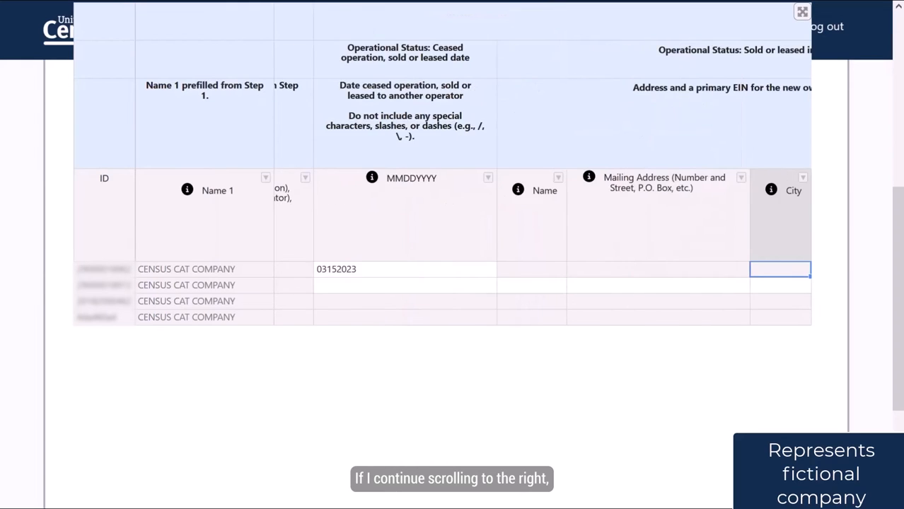
{"action": "key", "text": "Tab"}
{"action": "key", "text": "Tab"}
{"action": "key", "text": "Tab"}
{"action": "key", "text": "Tab"}
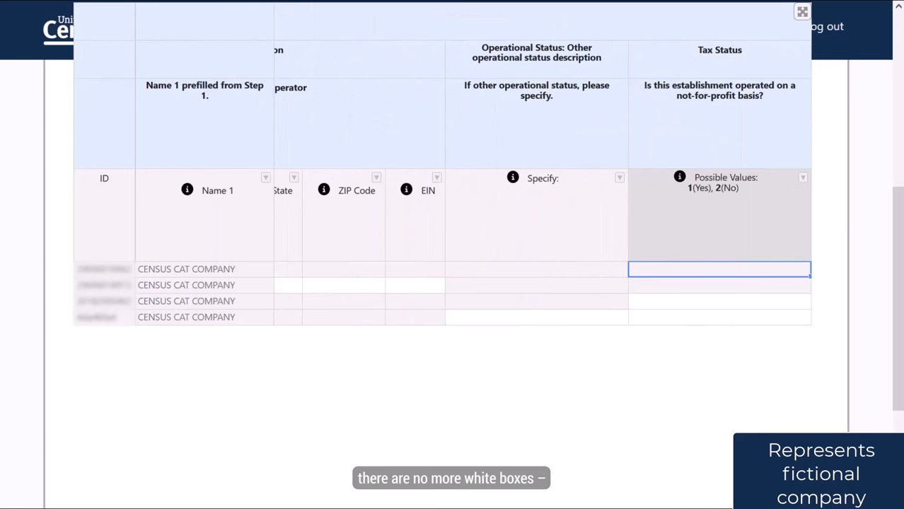
{"action": "key", "text": "Tab"}
{"action": "key", "text": "Tab"}
{"action": "key", "text": "Tab"}
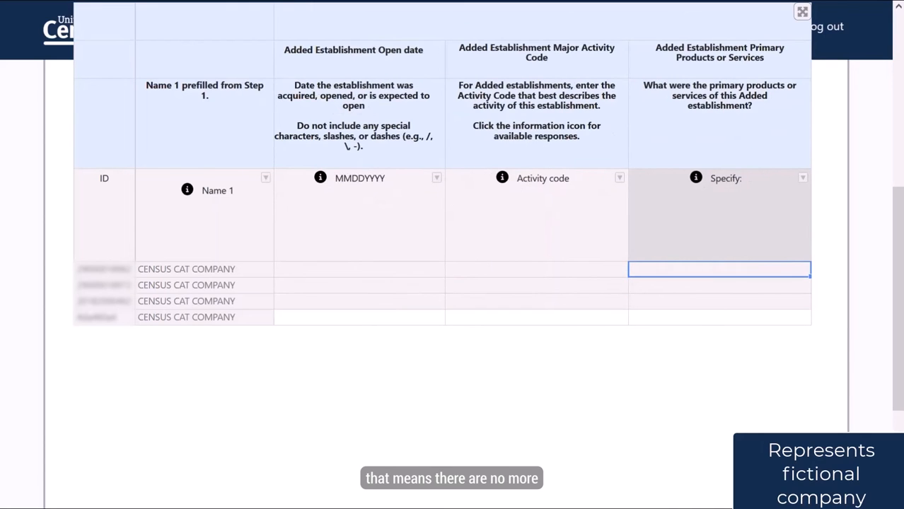
{"action": "key", "text": "Tab"}
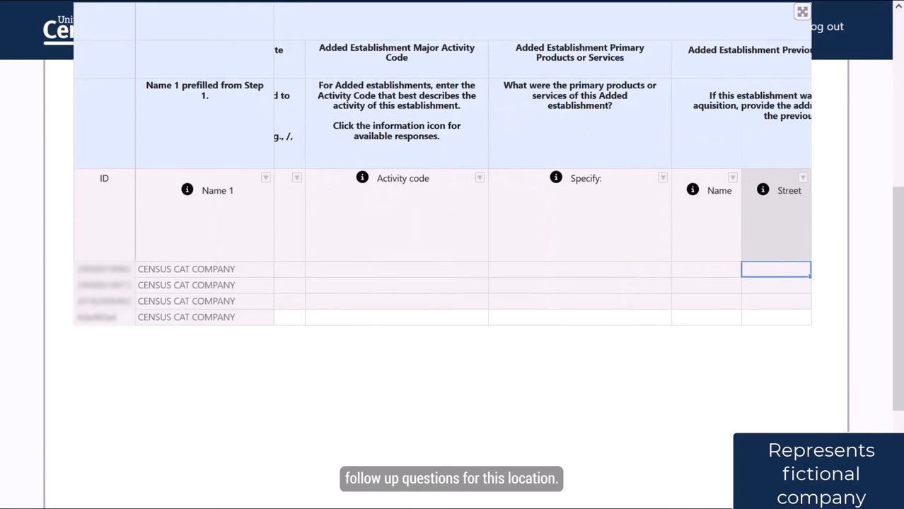
{"action": "key", "text": "Tab"}
{"action": "key", "text": "Tab"}
{"action": "key", "text": "Tab"}
{"action": "key", "text": "Tab"}
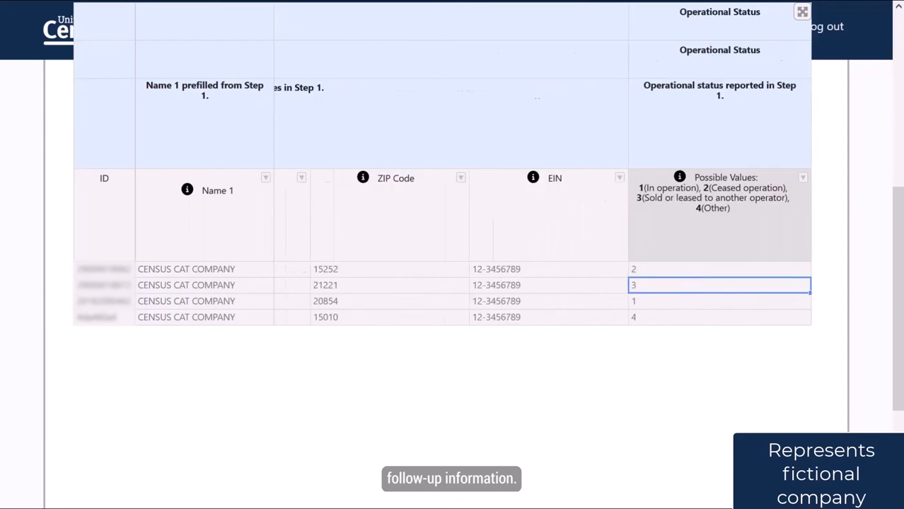
For STORE 13, enter 05152023 as the sold or leased date, Meow Meow's Emporium as the new owner, and the owner's mailing address.
{"action": "key", "text": "Tab"}
{"action": "type", "text": "03152023"}
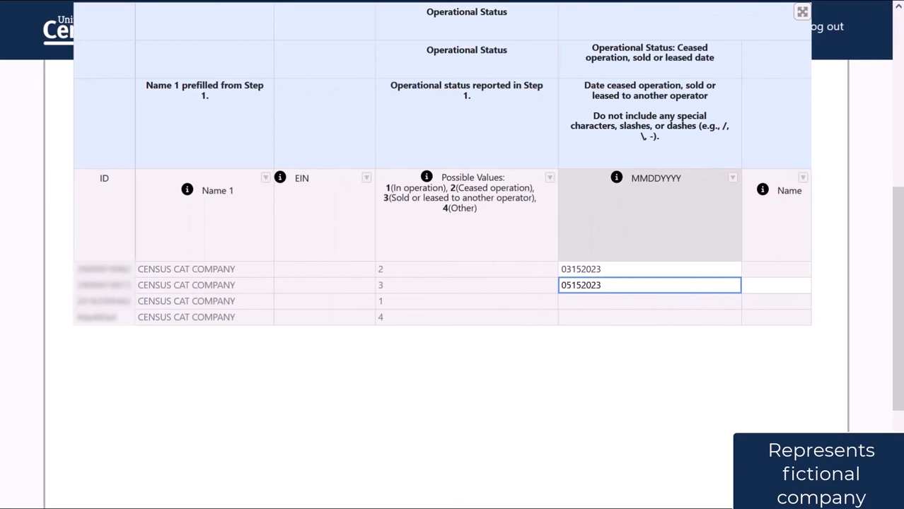
{"action": "key", "text": "Tab"}
{"action": "type", "text": "Meow Meow's Emporium"}
{"action": "key", "text": "Tab"}
{"action": "type", "text": "15 Meow Street"}
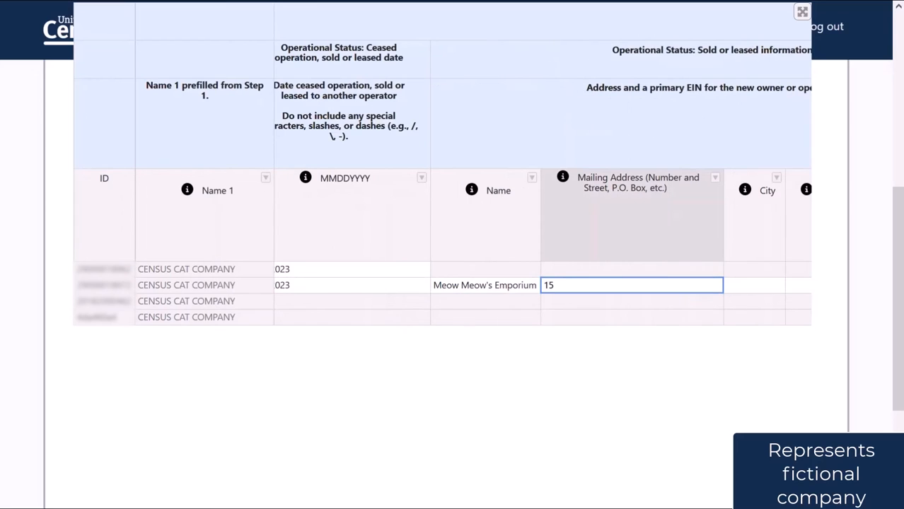
Complete STORE 13's new owner details with Ellwood City as the city, PA as the state, the ZIP code and the EIN.
{"action": "key", "text": "Tab"}
{"action": "type", "text": "Ellwood City"}
{"action": "key", "text": "Tab"}
{"action": "type", "text": "PA"}
{"action": "key", "text": "Tab"}
{"action": "type", "text": "16117"}
{"action": "key", "text": "Tab"}
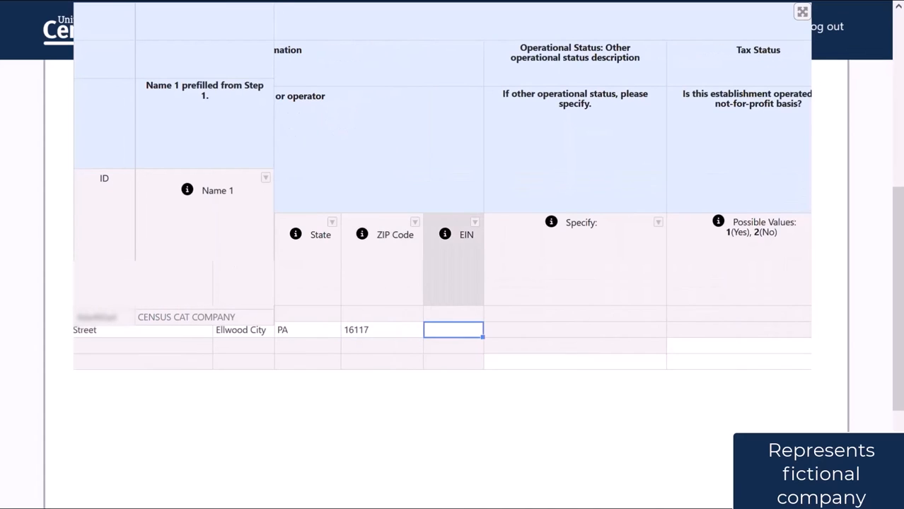
{"action": "type", "text": "00000000"}
{"action": "key", "text": "Tab"}
Set both the not-for-profit tax status and the exempt income status to 1 (Yes) for PLANT 1.
{"action": "key", "text": "Tab"}
{"action": "key", "text": "Tab"}
{"action": "key", "text": "Tab"}
{"action": "key", "text": "Tab"}
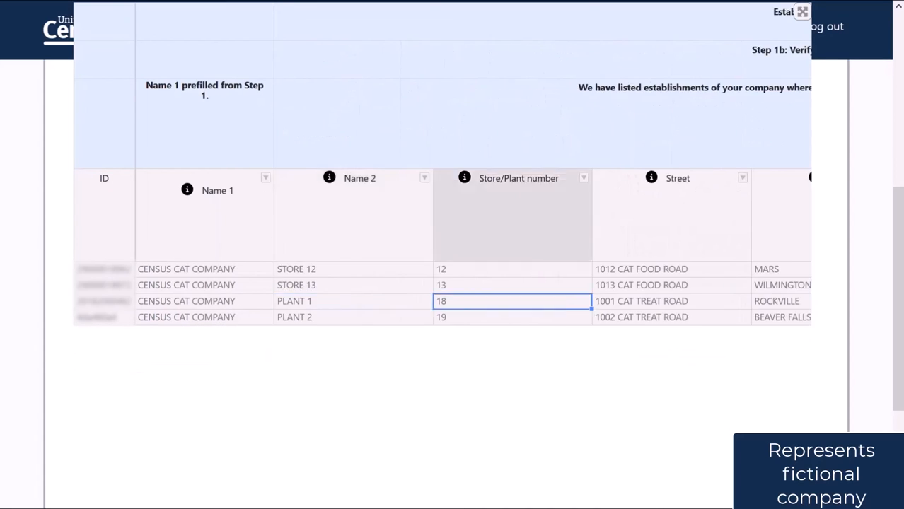
{"action": "key", "text": "Tab"}
{"action": "key", "text": "Tab"}
{"action": "key", "text": "Tab"}
{"action": "key", "text": "Tab"}
{"action": "key", "text": "Tab"}
{"action": "key", "text": "Tab"}
{"action": "key", "text": "Tab"}
{"action": "key", "text": "Tab"}
{"action": "key", "text": "Tab"}
{"action": "key", "text": "Tab"}
{"action": "key", "text": "Tab"}
{"action": "key", "text": "Tab"}
{"action": "key", "text": "Tab"}
{"action": "key", "text": "Tab"}
{"action": "key", "text": "Tab"}
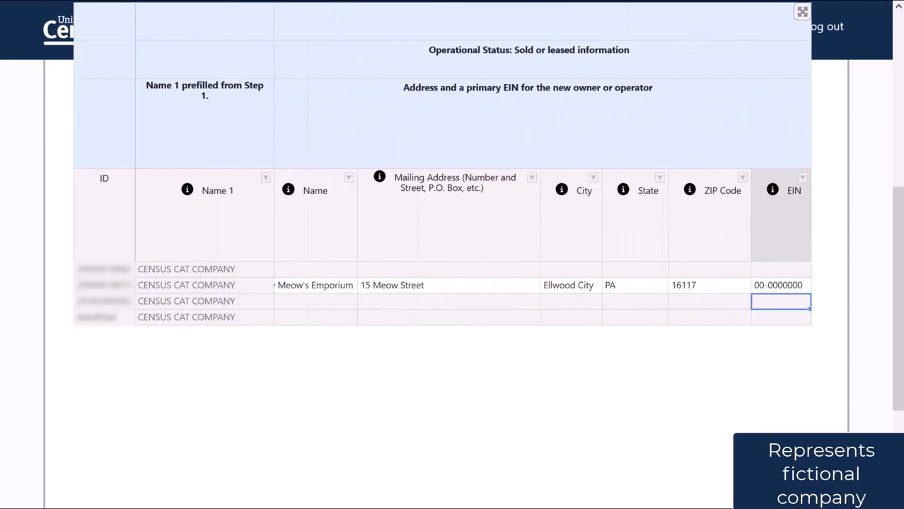
{"action": "type", "text": "1"}
{"action": "key", "text": "Tab"}
{"action": "type", "text": "1"}
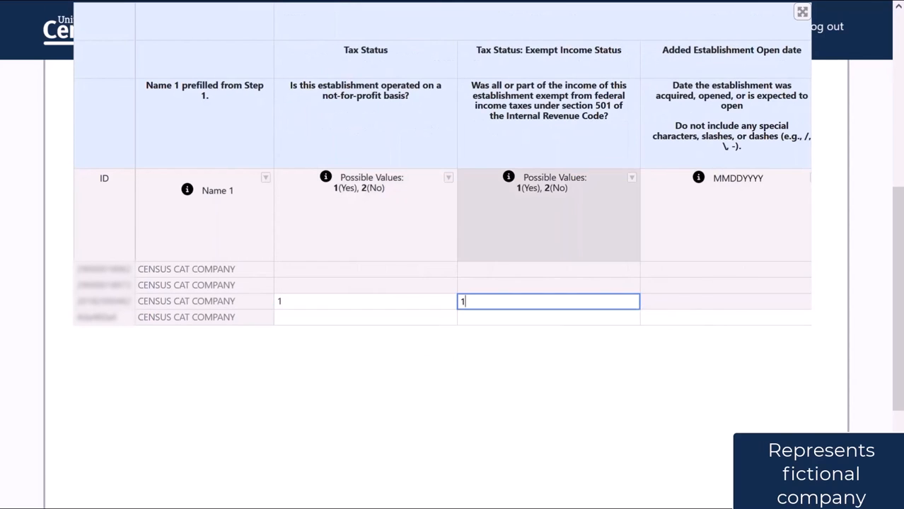
Specify "Under construction" as the other operational status description for PLANT 2.
{"action": "key", "text": "Tab"}
{"action": "key", "text": "Tab"}
{"action": "key", "text": "Tab"}
{"action": "key", "text": "Tab"}
{"action": "key", "text": "Tab"}
{"action": "key", "text": "Tab"}
{"action": "key", "text": "Tab"}
{"action": "key", "text": "Tab"}
{"action": "key", "text": "Tab"}
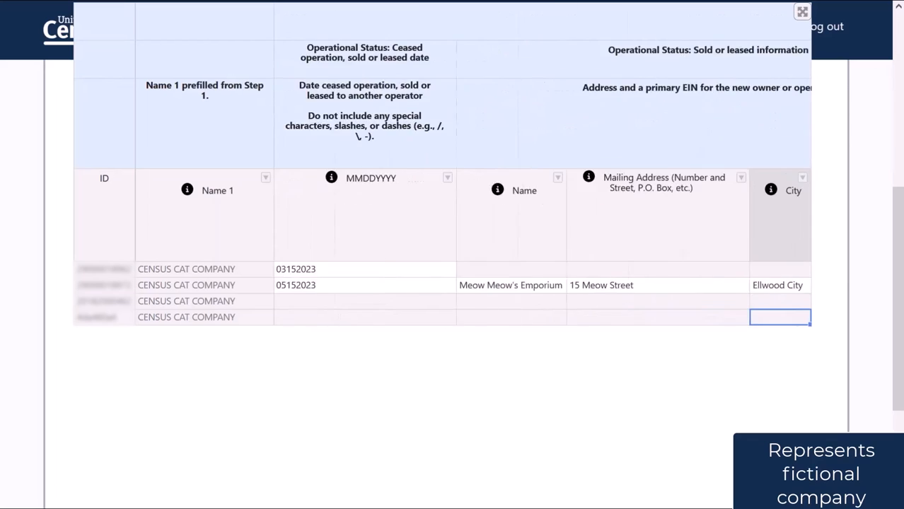
{"action": "key", "text": "Tab"}
{"action": "key", "text": "Tab"}
{"action": "key", "text": "Tab"}
{"action": "key", "text": "Tab"}
{"action": "type", "text": "Under construction"}
{"action": "key", "text": "Tab"}
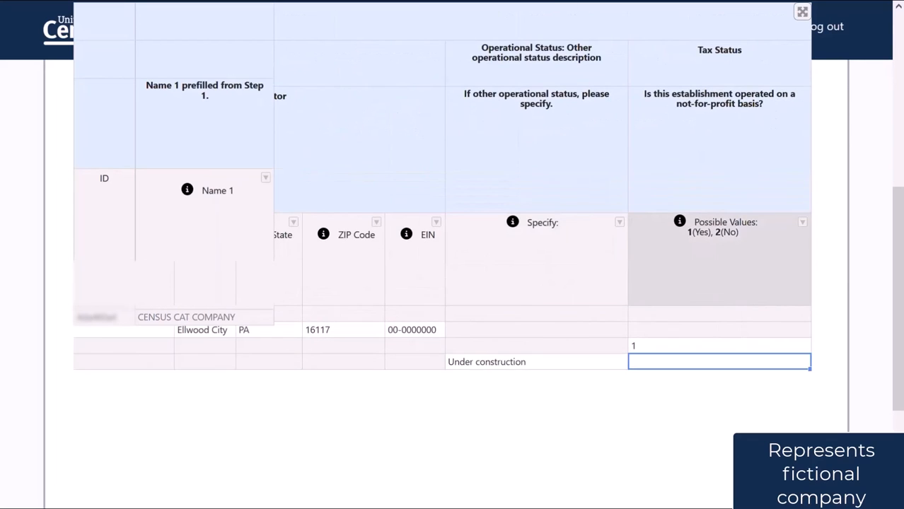
For PLANT 2, set the not-for-profit and exempt income statuses to 2 (No) and the open date to 01152024.
{"action": "type", "text": "2"}
{"action": "key", "text": "Tab"}
{"action": "type", "text": "2"}
{"action": "key", "text": "Tab"}
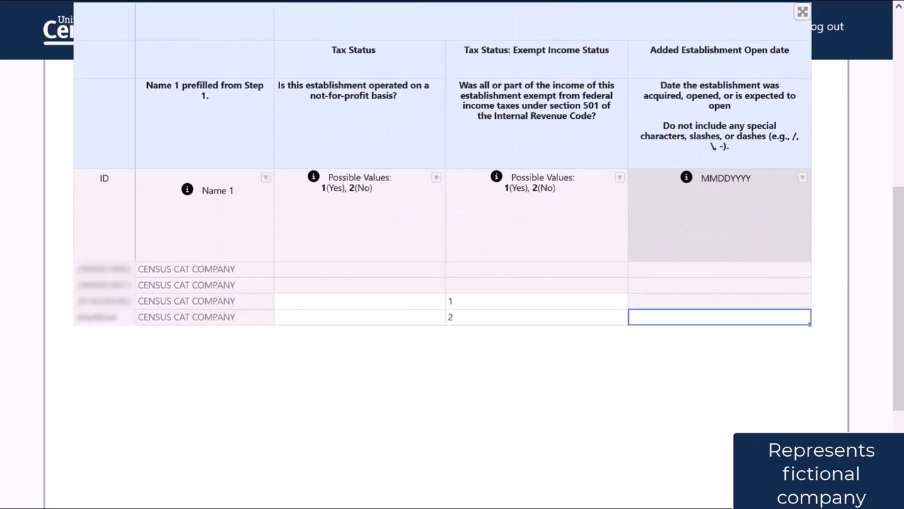
{"action": "type", "text": "01152024"}
{"action": "key", "text": "Tab"}
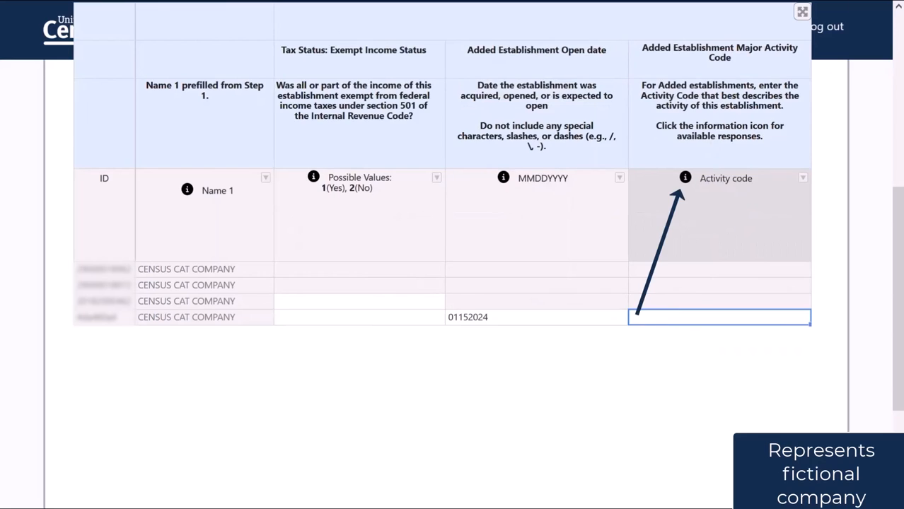
For PLANT 2, enter major activity code 07 (Manufacturing) and describe the primary products as "Manufacturing of cat food".
{"action": "left_click", "coordinate": [684, 178]}
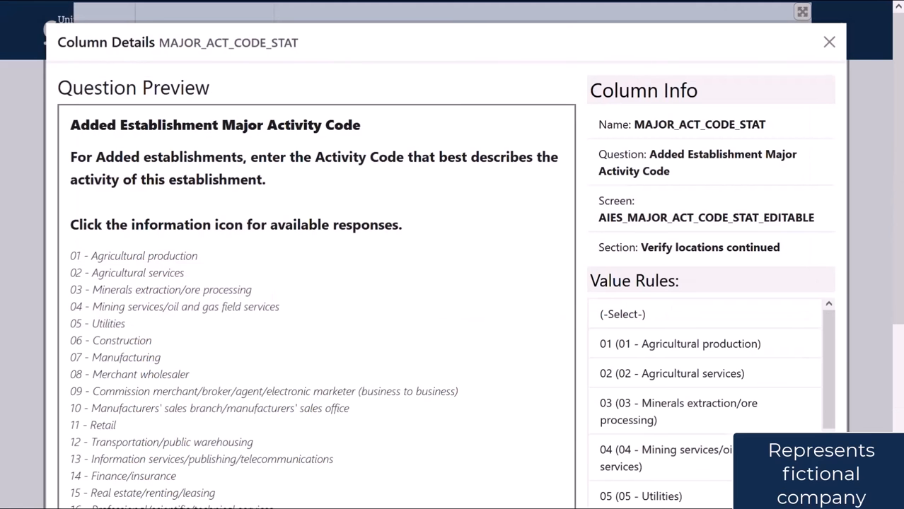
{"action": "key", "text": "Escape"}
{"action": "type", "text": "07"}
{"action": "key", "text": "Tab"}
{"action": "type", "text": "Manufacturi"}
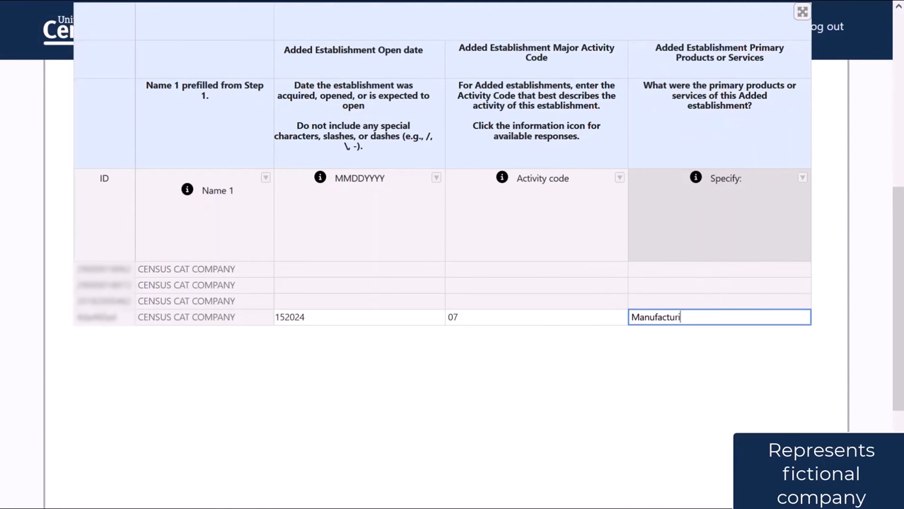
{"action": "type", "text": "ng of cat food"}
{"action": "key", "text": "Tab"}
Enter PLANT 2's previous owner name as Mr Meow Meows Factory and fill in the owner's street address.
{"action": "type", "text": "Mr Meow Meows Factory"}
{"action": "key", "text": "Tab"}
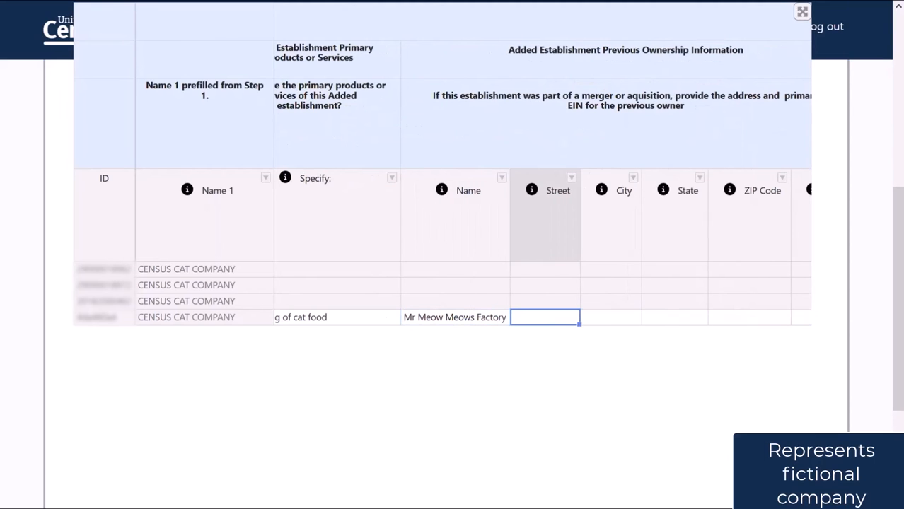
{"action": "type", "text": "1515 Meow Street"}
{"action": "key", "text": "Tab"}
Complete PLANT 2's previous owner details with Fombell as the city, PA as the state, the ZIP code and the EIN.
{"action": "type", "text": "Fombell"}
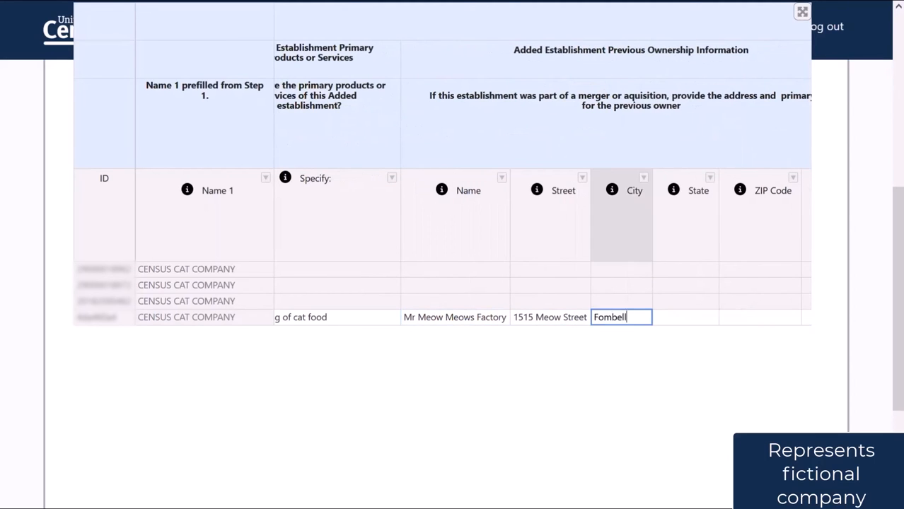
{"action": "key", "text": "Tab"}
{"action": "type", "text": "PA"}
{"action": "key", "text": "Tab"}
{"action": "type", "text": "16123"}
{"action": "key", "text": "Tab"}
{"action": "type", "text": "98"}
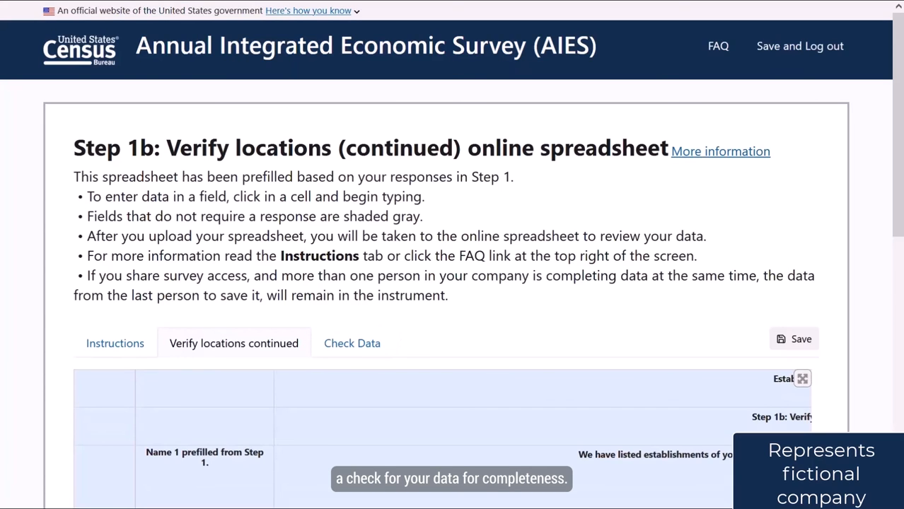
Run the data checks on the Step 1b spreadsheet to look for missing information.
{"action": "left_click", "coordinate": [352, 344]}
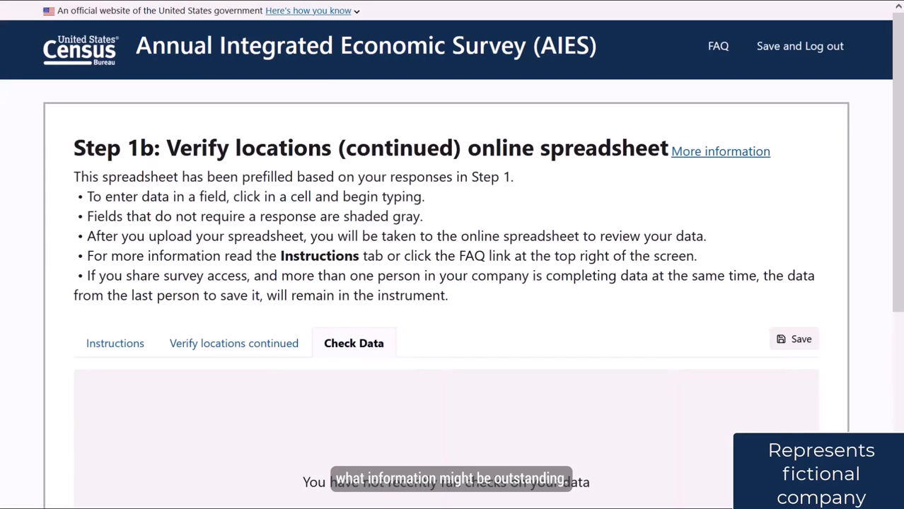
{"action": "scroll", "coordinate": [352, 343], "scroll_direction": "down", "scroll_amount": 3}
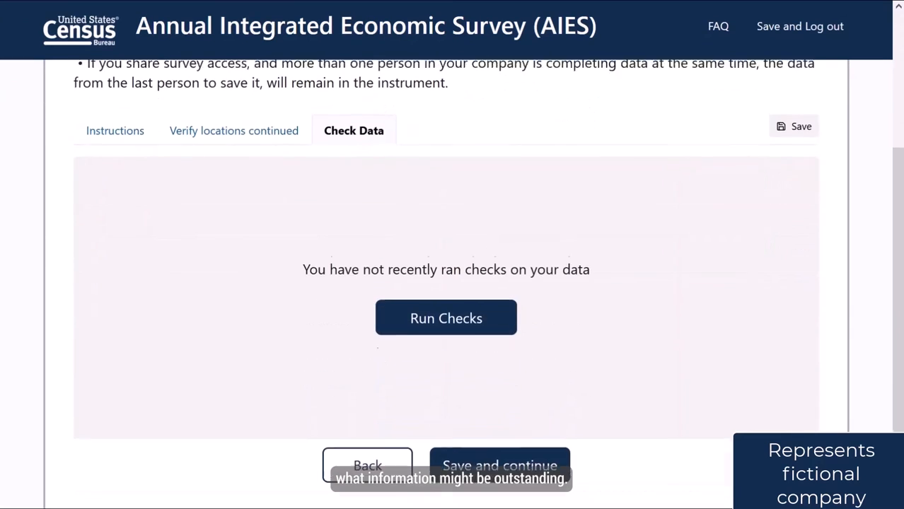
{"action": "left_click", "coordinate": [446, 310]}
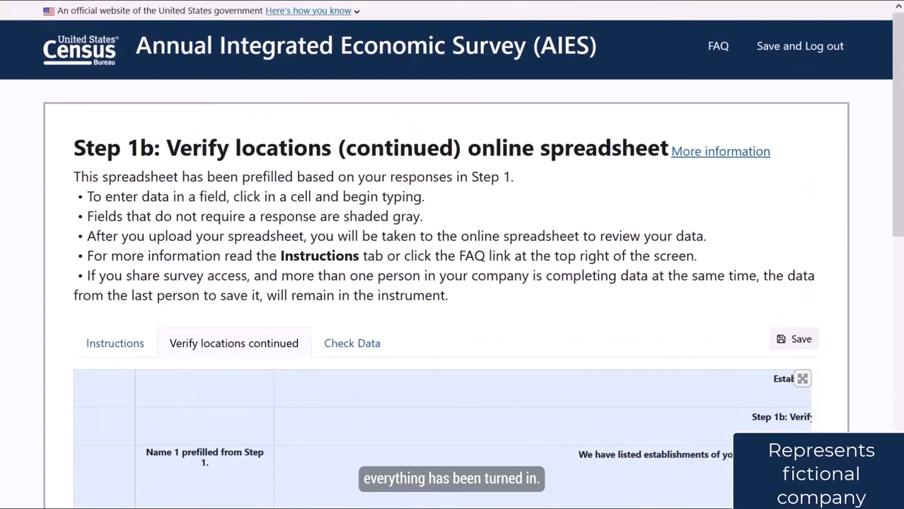
Save the completed Step 1b spreadsheet and continue with the survey.
{"action": "scroll", "coordinate": [453, 255], "scroll_direction": "down", "scroll_amount": 10}
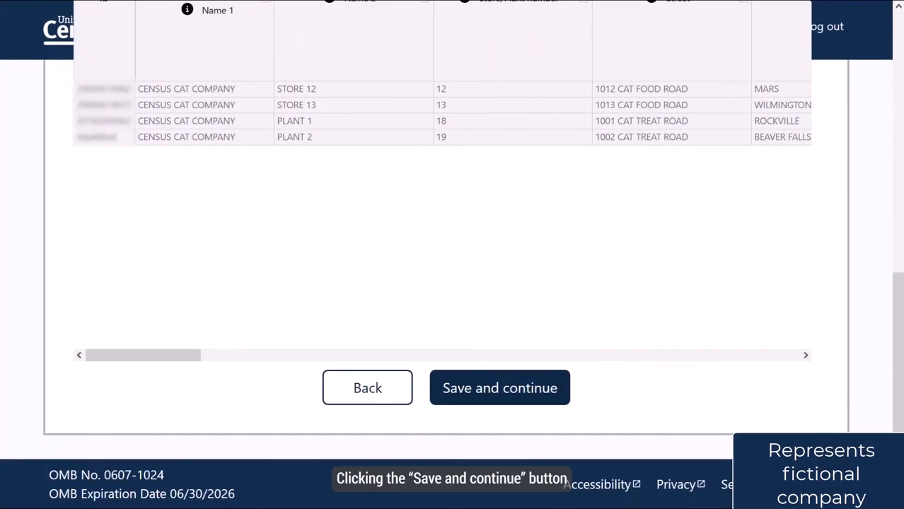